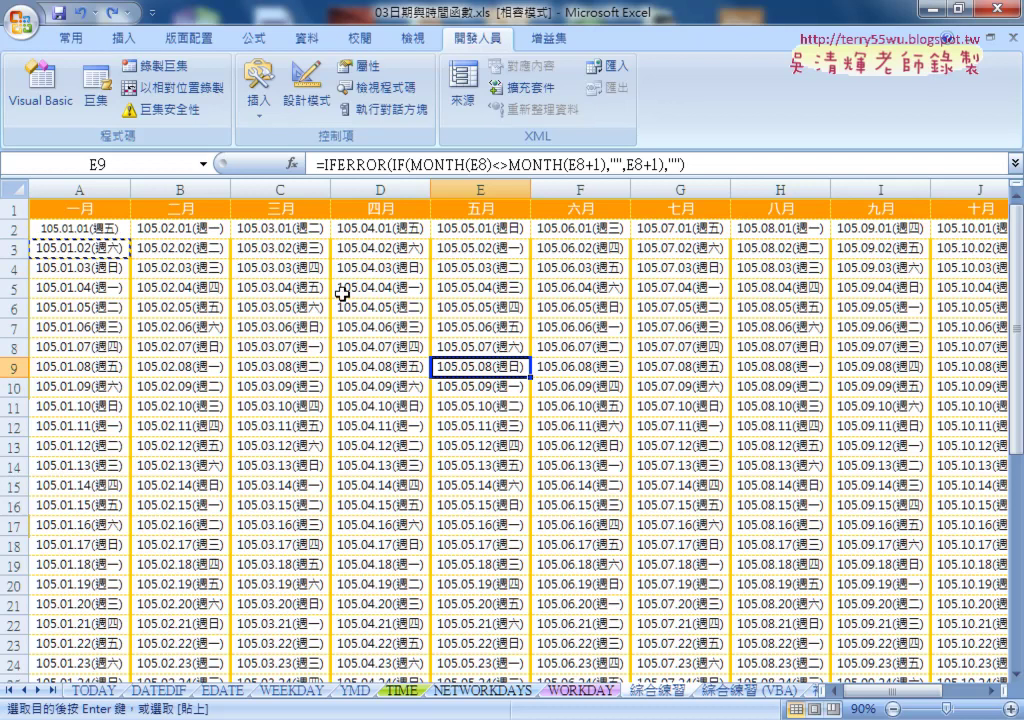
- On the Home tab, open the Conditional Formatting (設定格式化的條件) menu
left_click(70, 38)
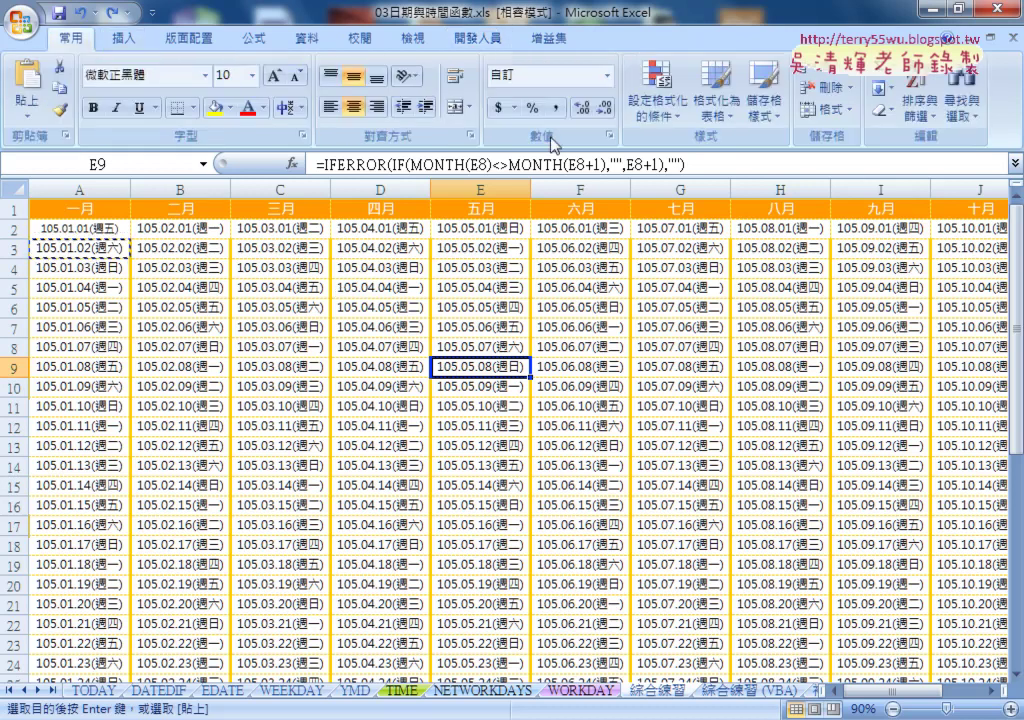
left_click(645, 108)
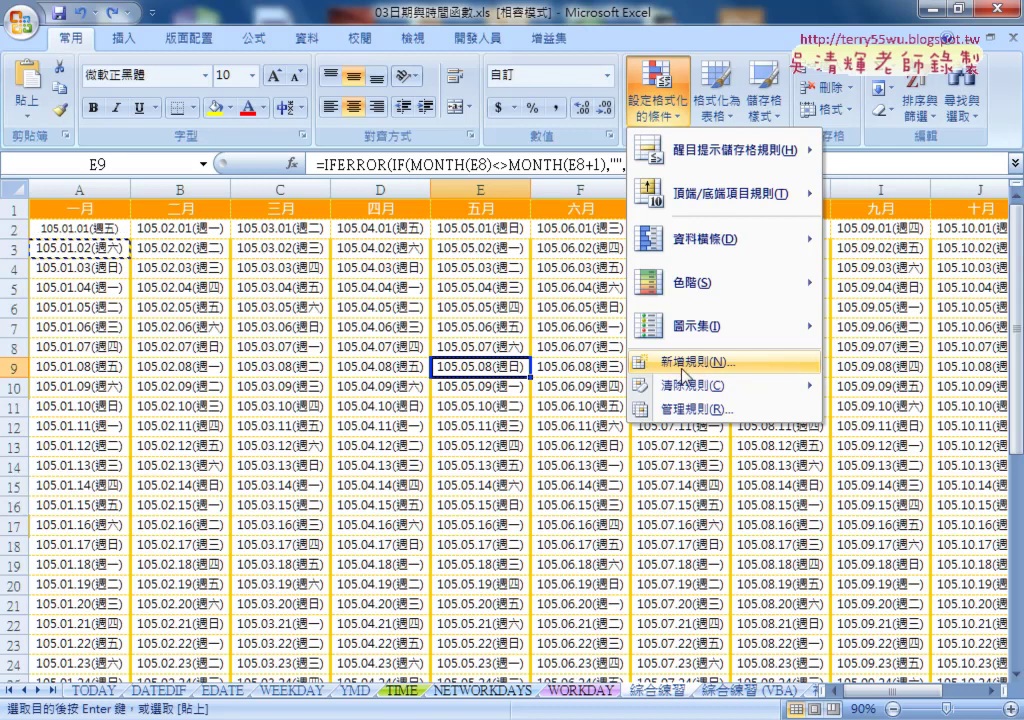
- Select the calendar grid A2:L32 from cell A2, then scroll back to the top-left
left_click(69, 226)
left_click(86, 228)
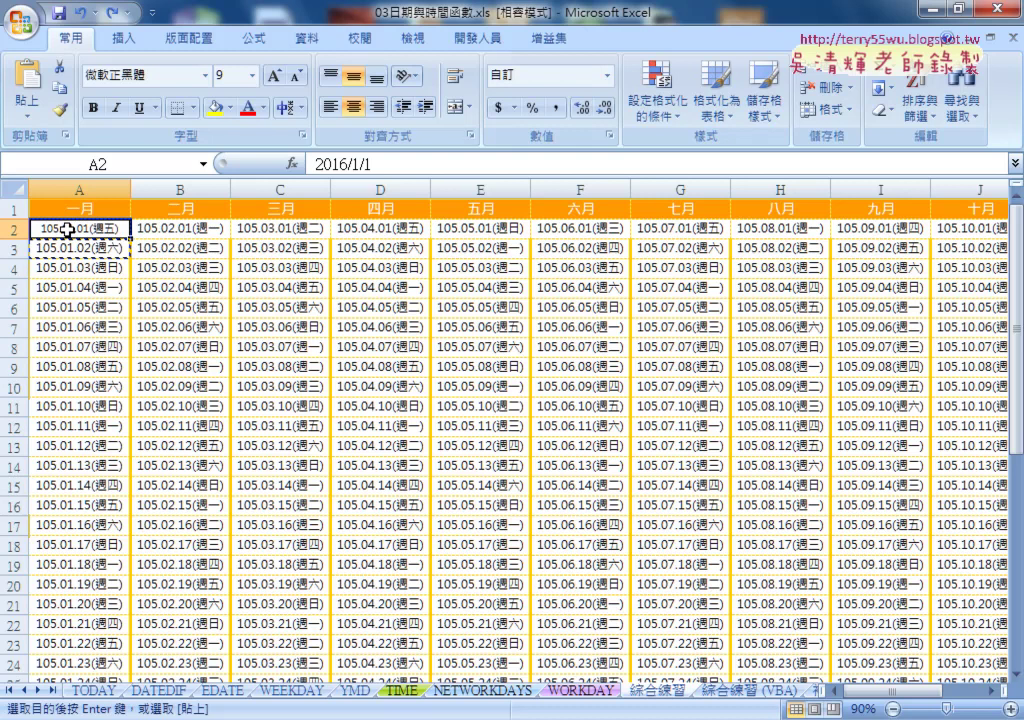
key("ctrl+shift+Right")
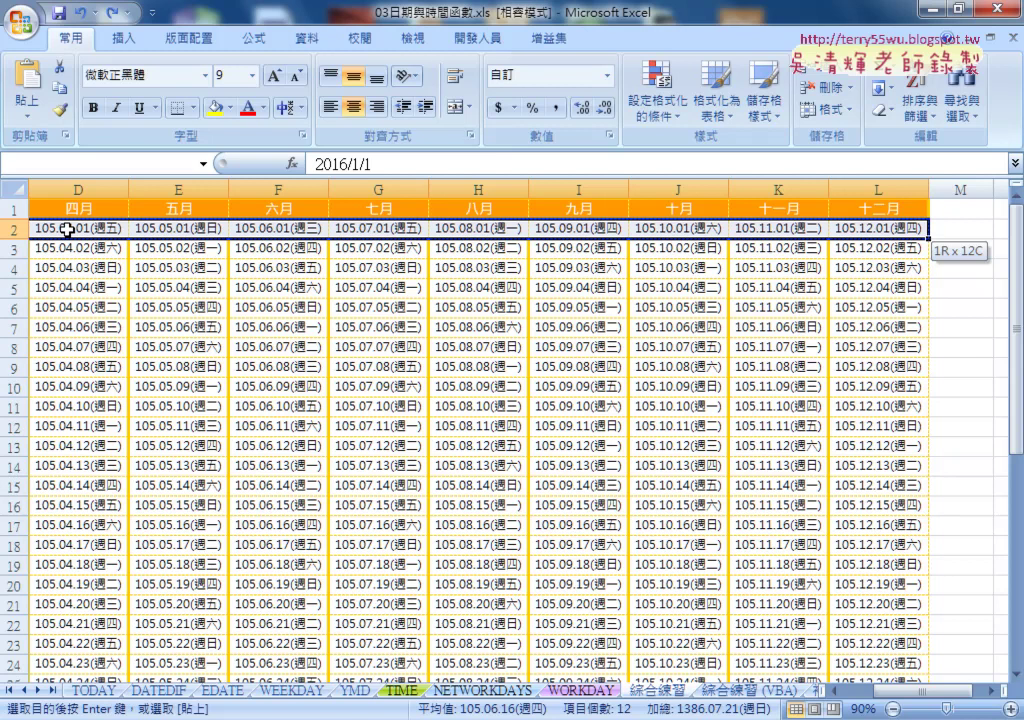
key("ctrl+shift+Down")
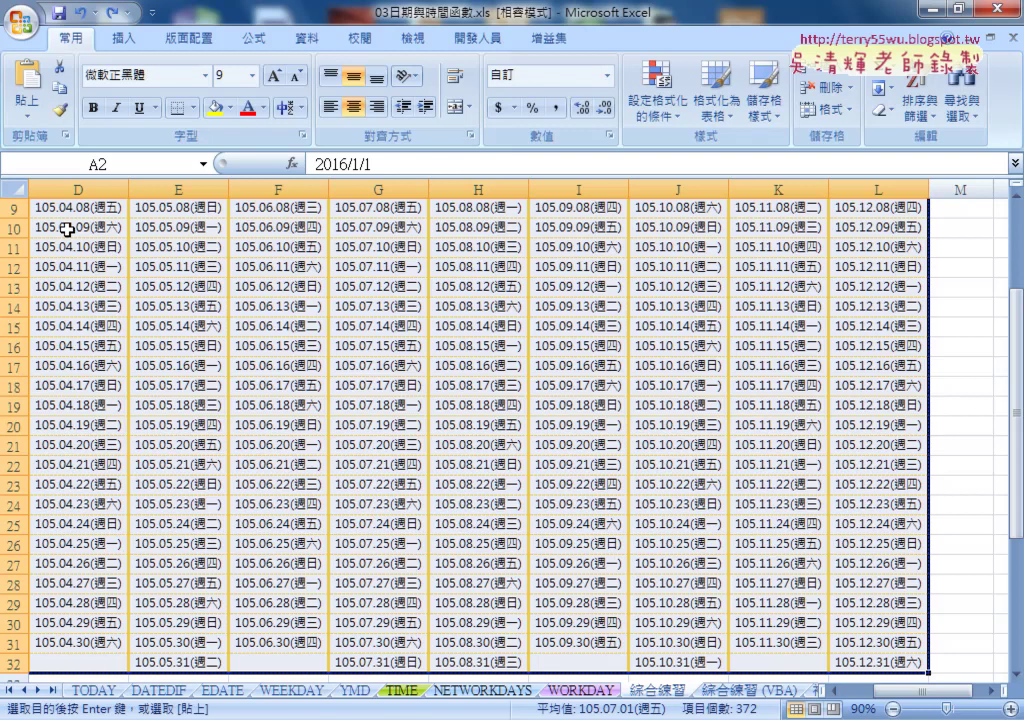
left_click(922, 703)
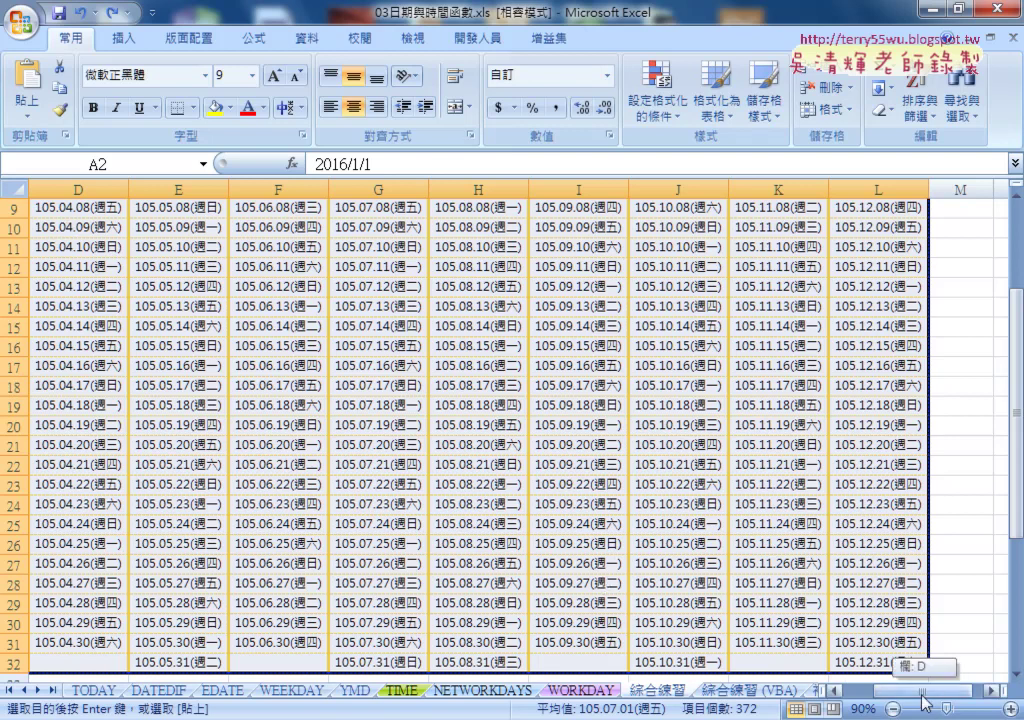
left_click_drag(922, 703, 850, 703)
scroll(597, 662, "up", 1)
scroll(597, 662, "up", 2)
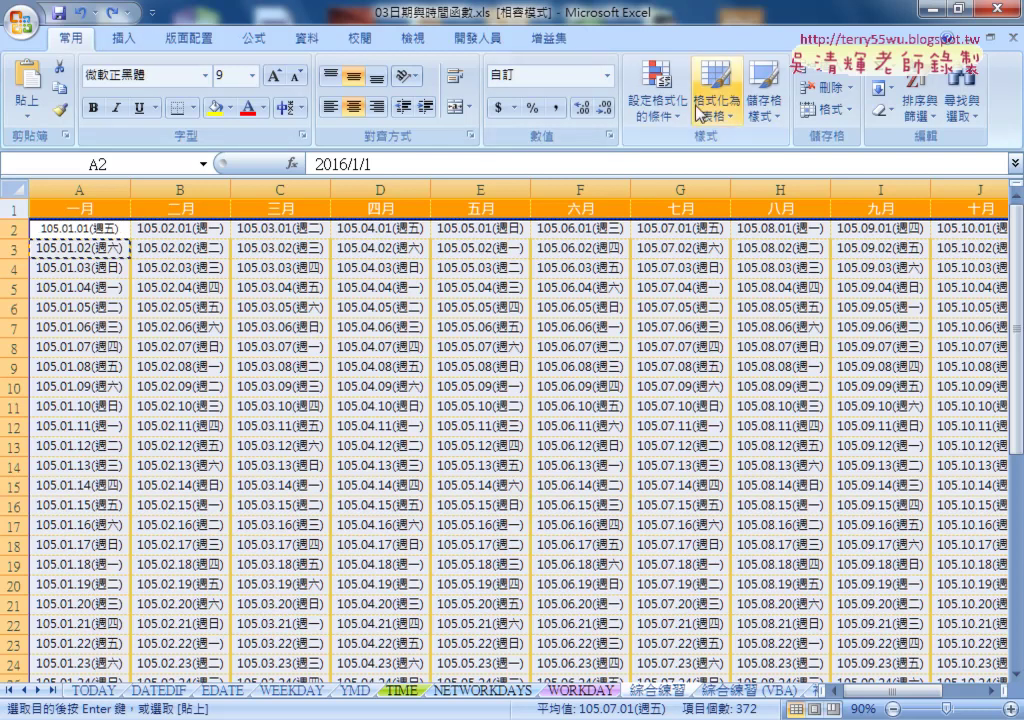
- Start a New Rule (新增規則) from Conditional Formatting and move its dialog higher
left_click(662, 112)
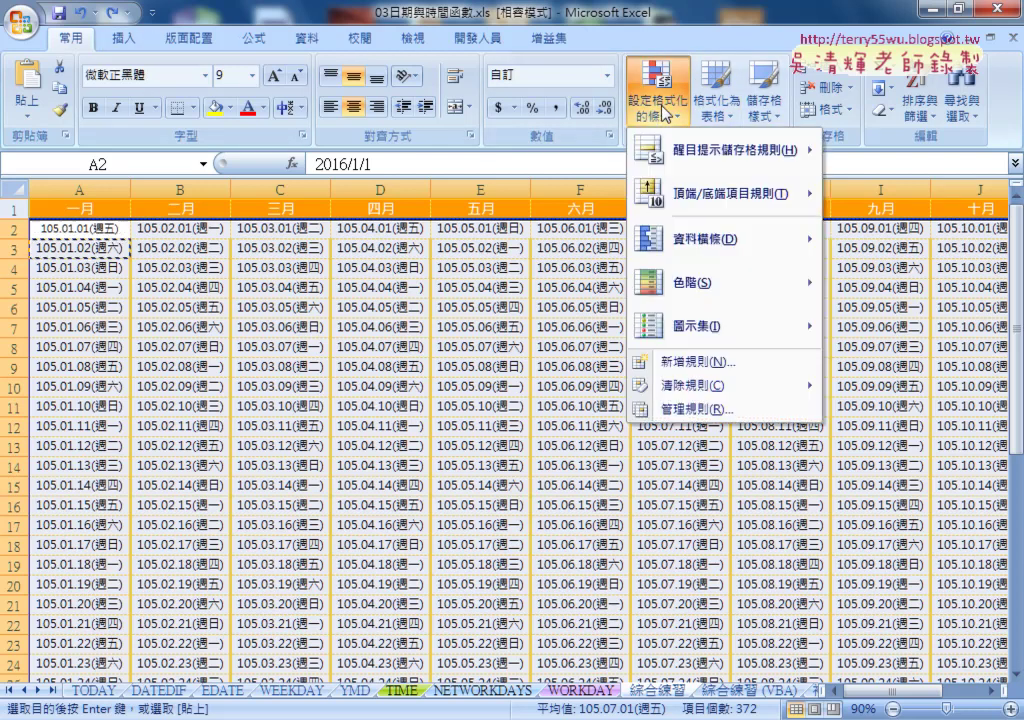
left_click(721, 370)
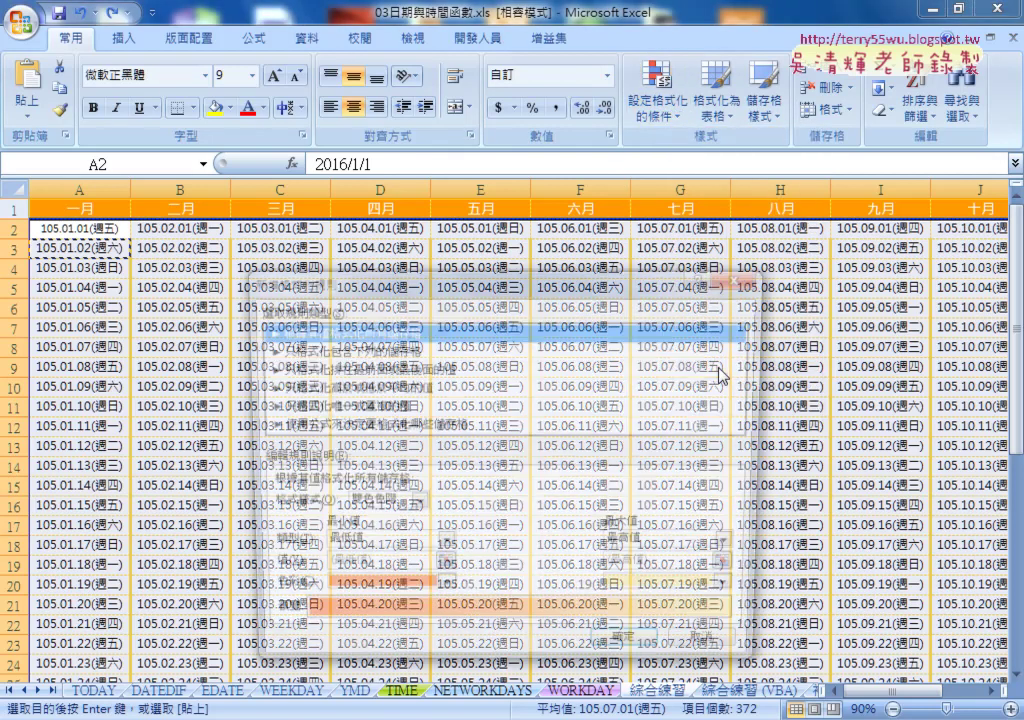
left_click_drag(600, 285, 706, 122)
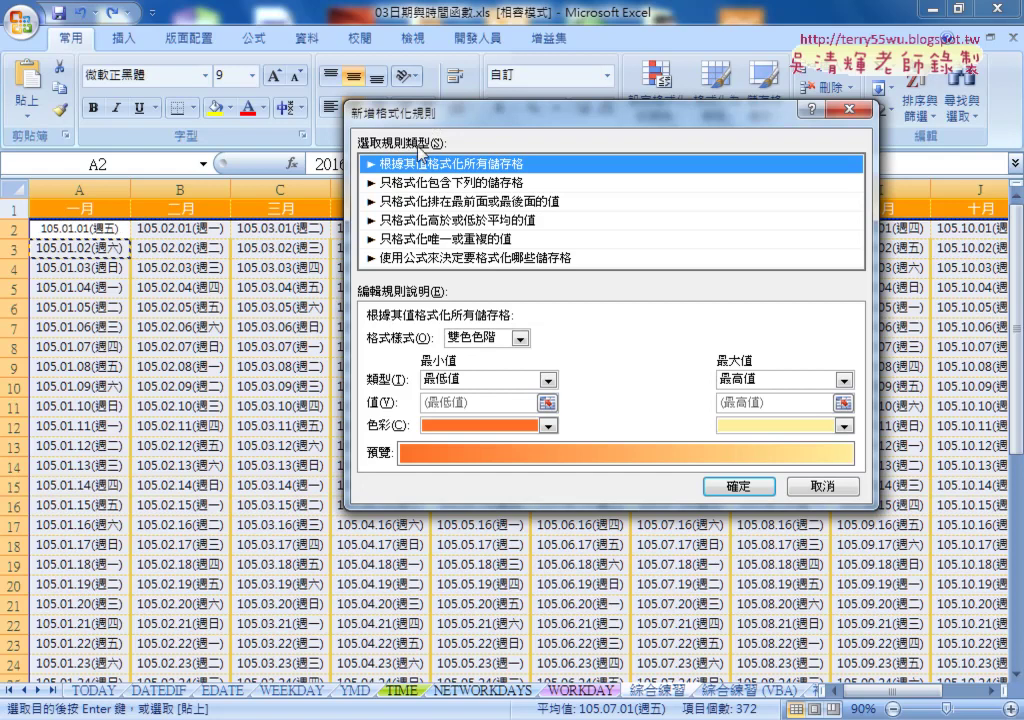
- Browse the rule types, then choose 使用公式來決定要格式化哪些儲存格
left_click(425, 183)
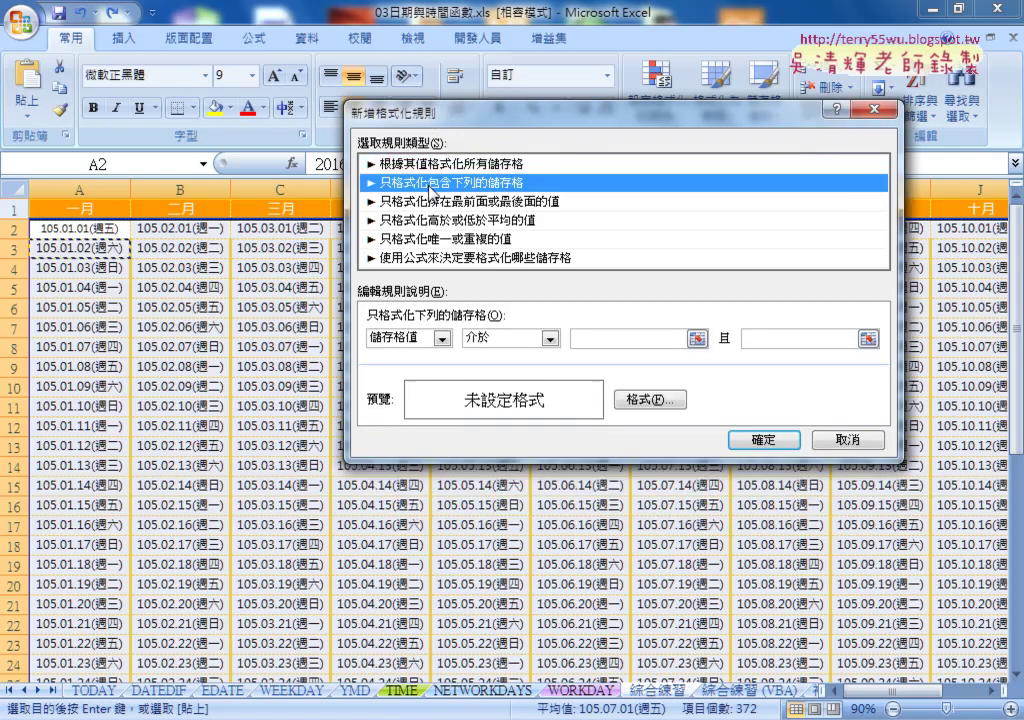
left_click(429, 163)
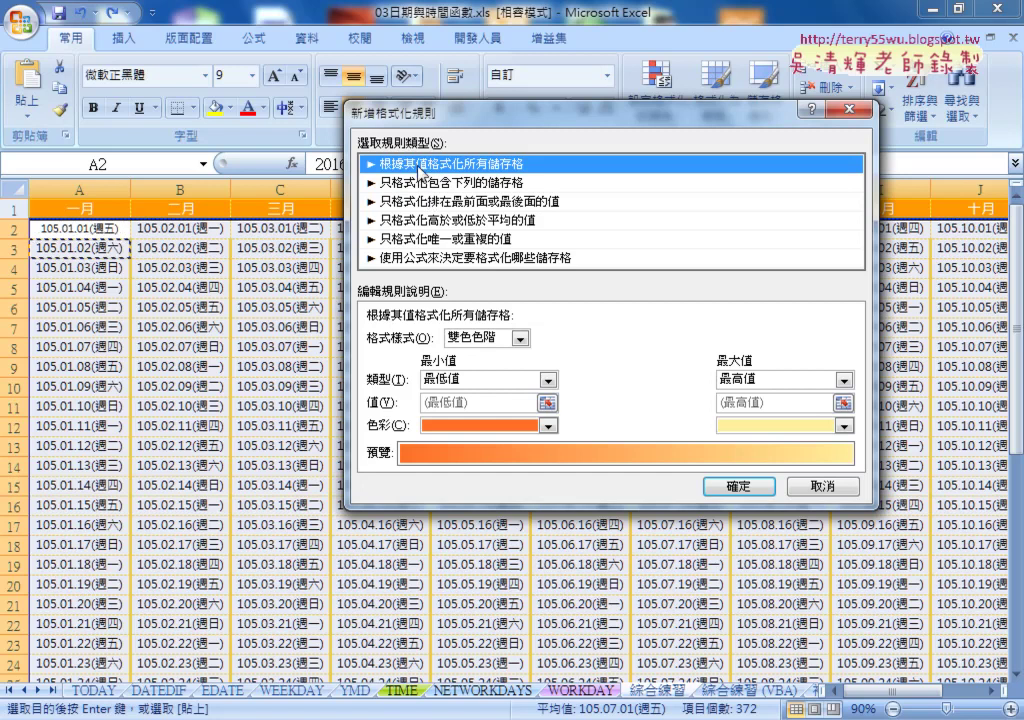
left_click(432, 185)
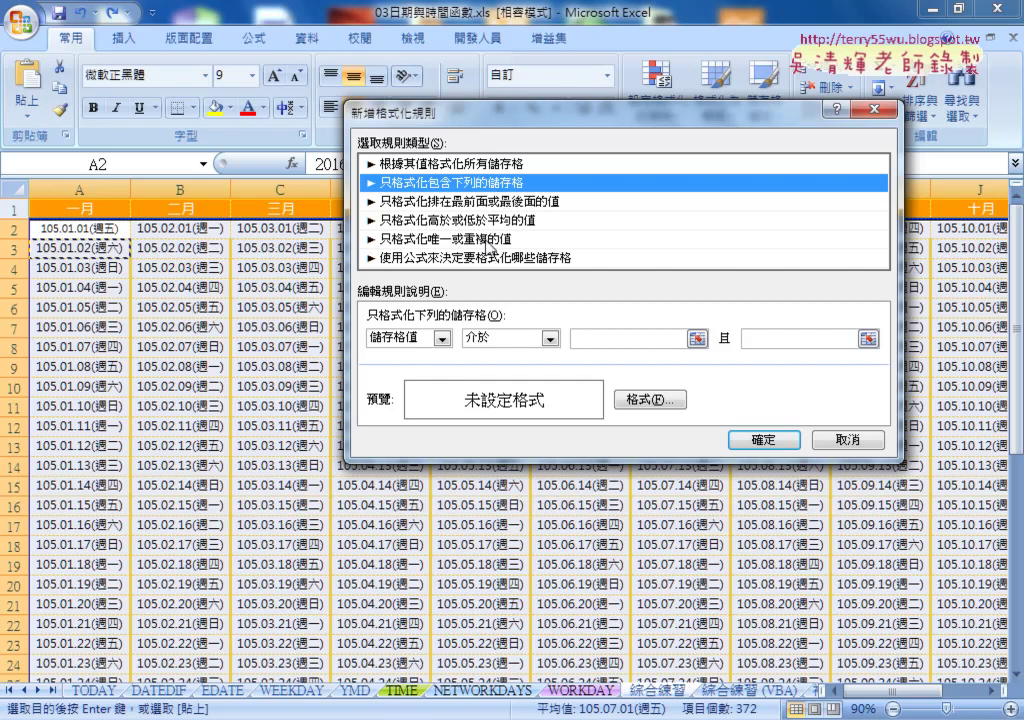
left_click(549, 338)
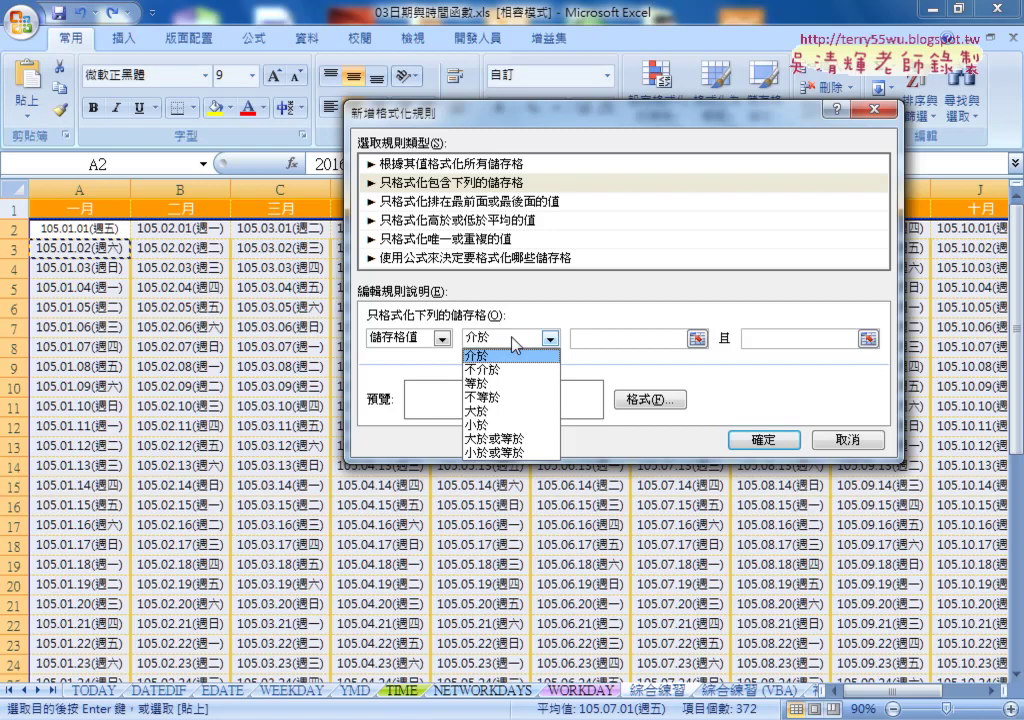
left_click(515, 347)
left_click(487, 220)
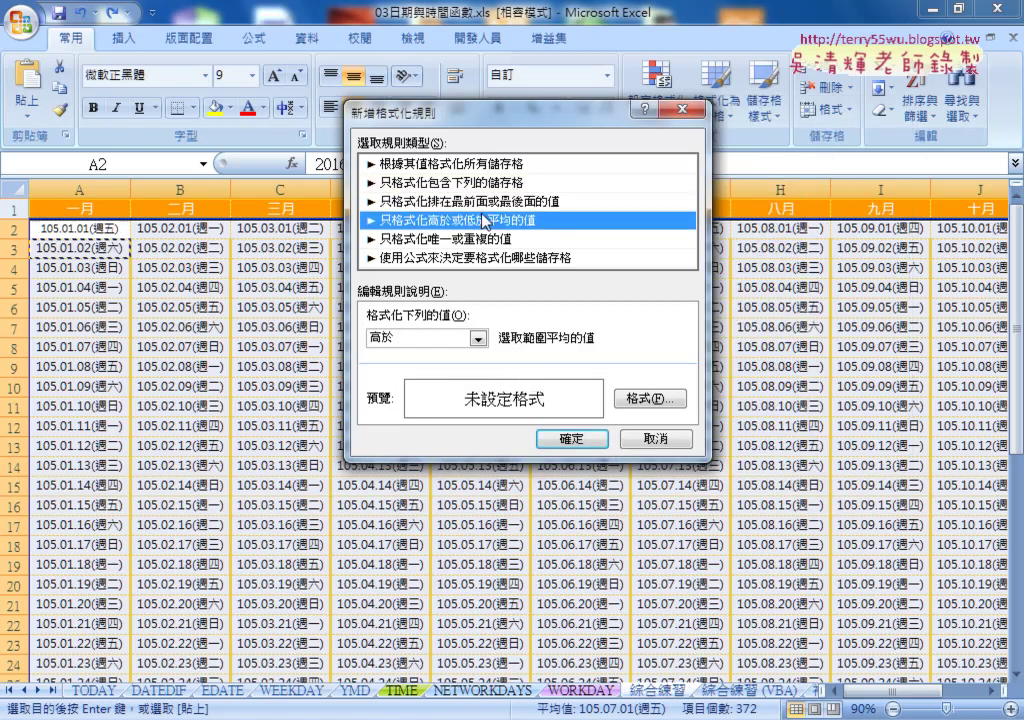
left_click(456, 240)
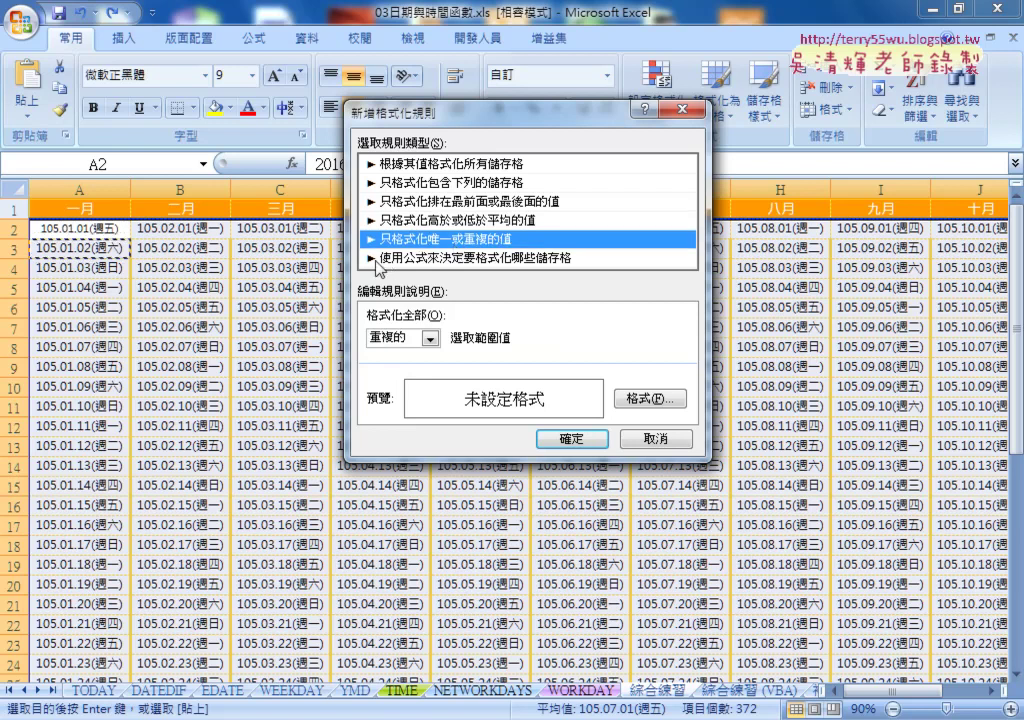
left_click(378, 258)
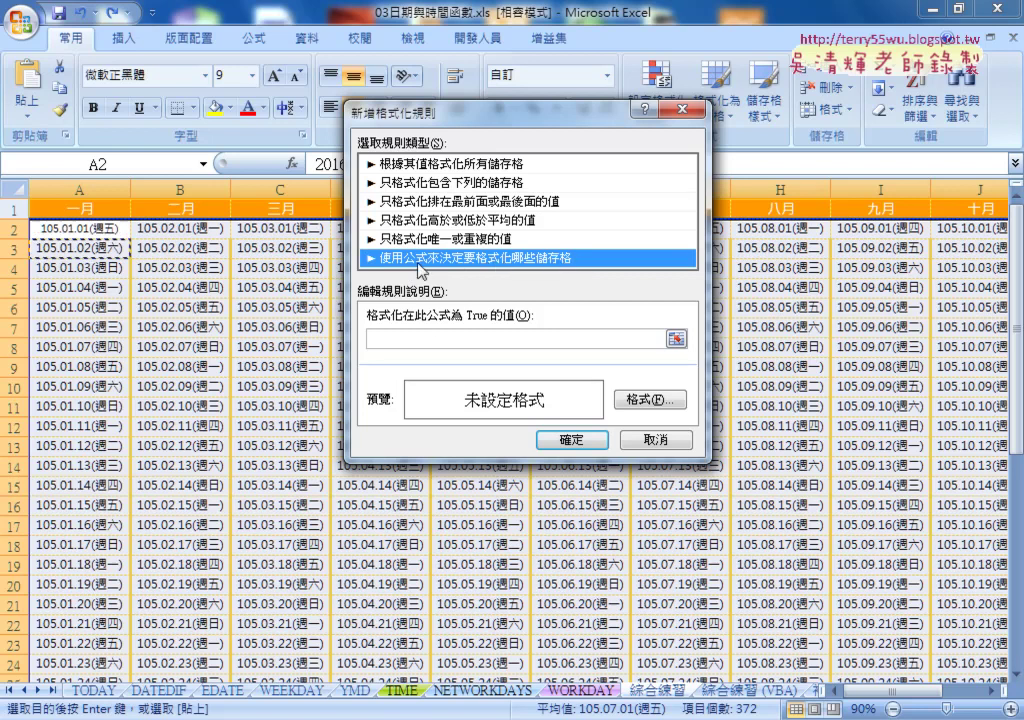
- Enter =weekday(A2) in the rule's formula box
left_click(400, 338)
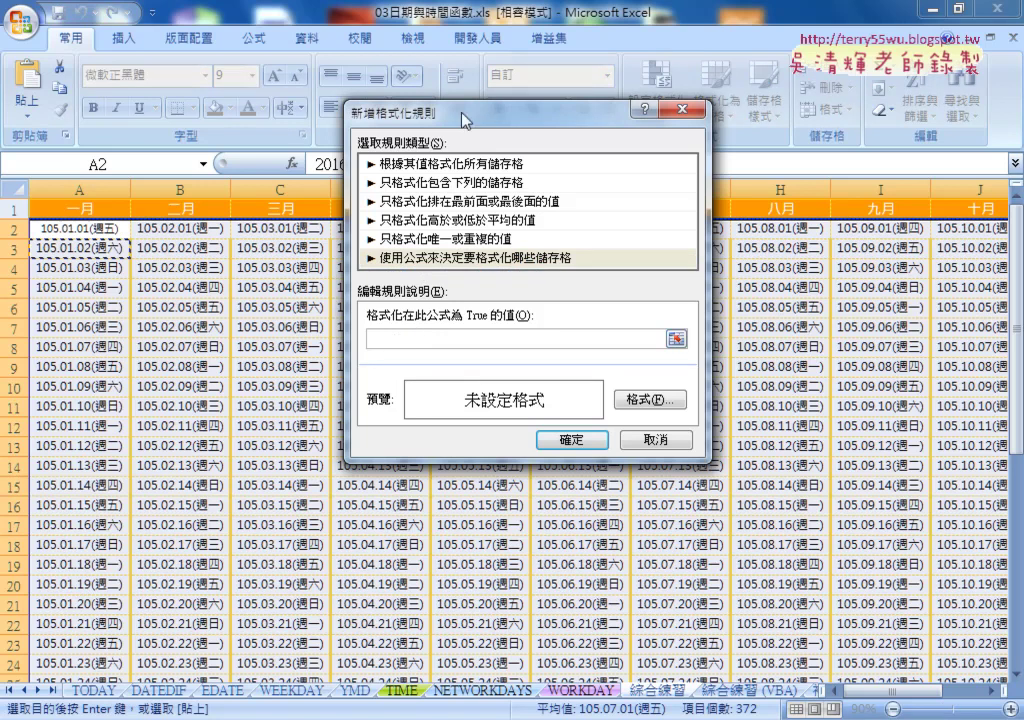
mouse_move(465, 120)
left_mouse_down()
mouse_move(470, 224)
mouse_move(563, 129)
left_mouse_up()
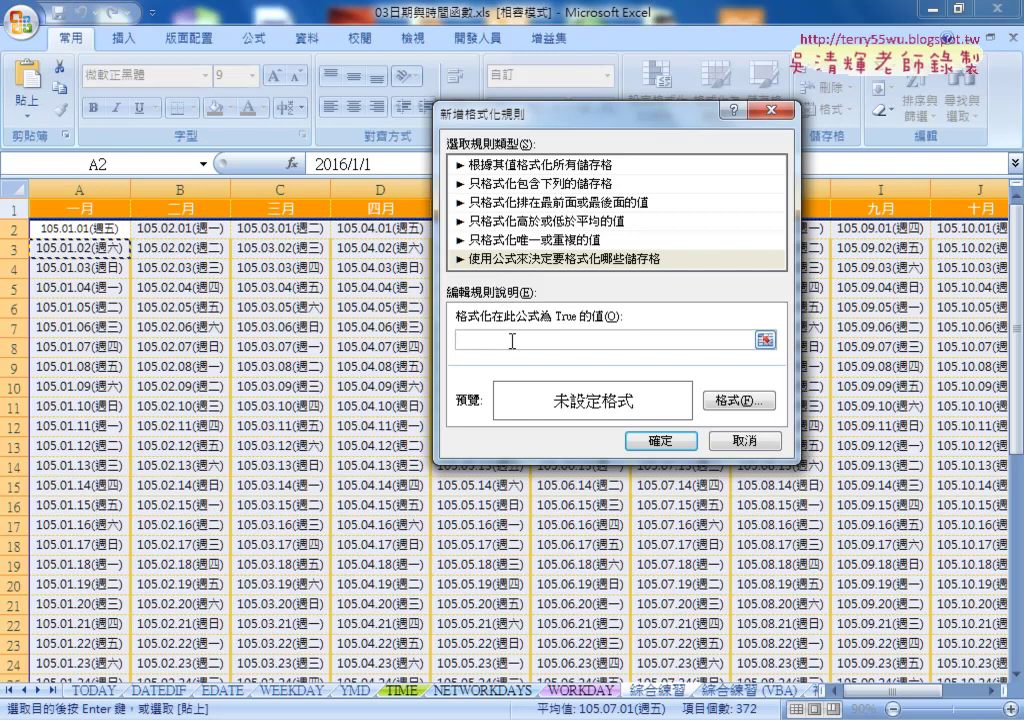
type("=")
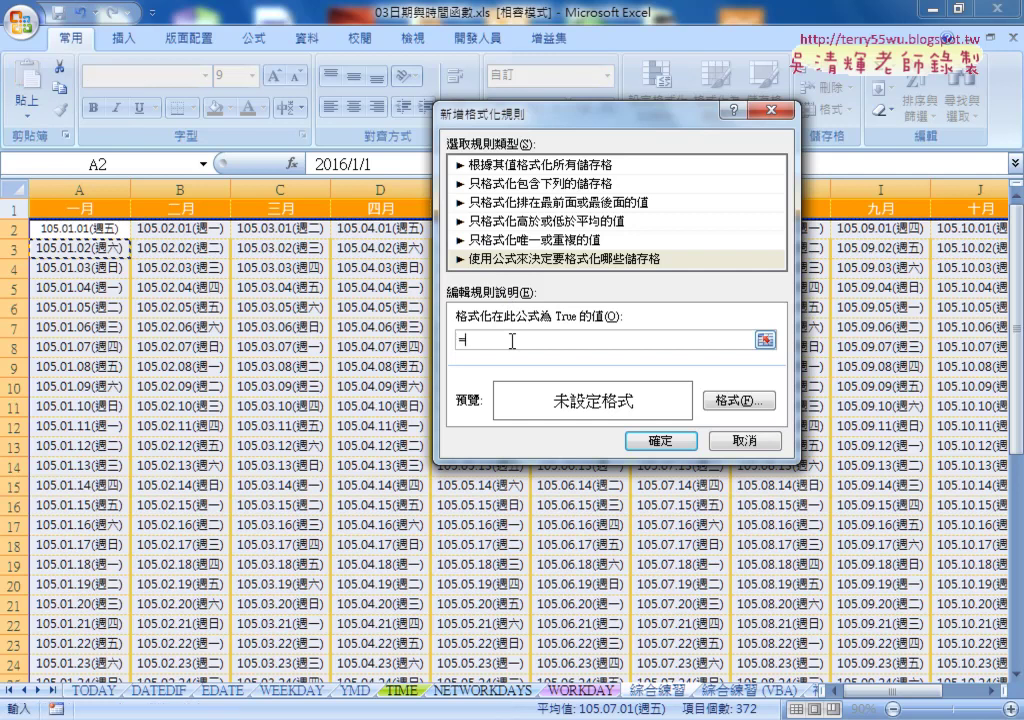
type("w")
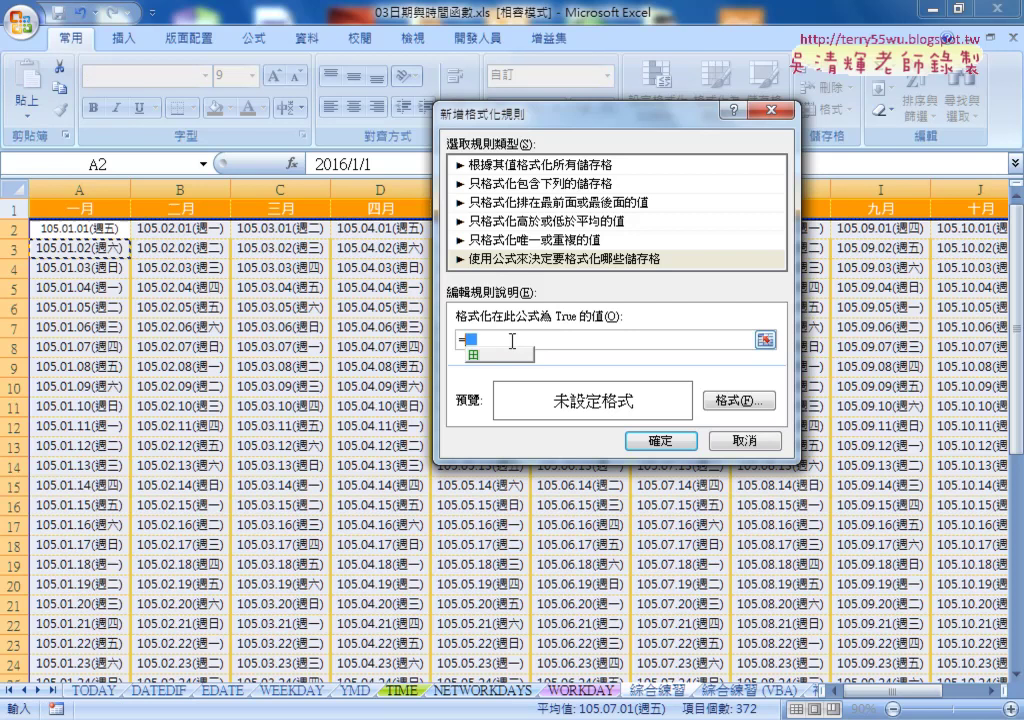
key("BackSpace")
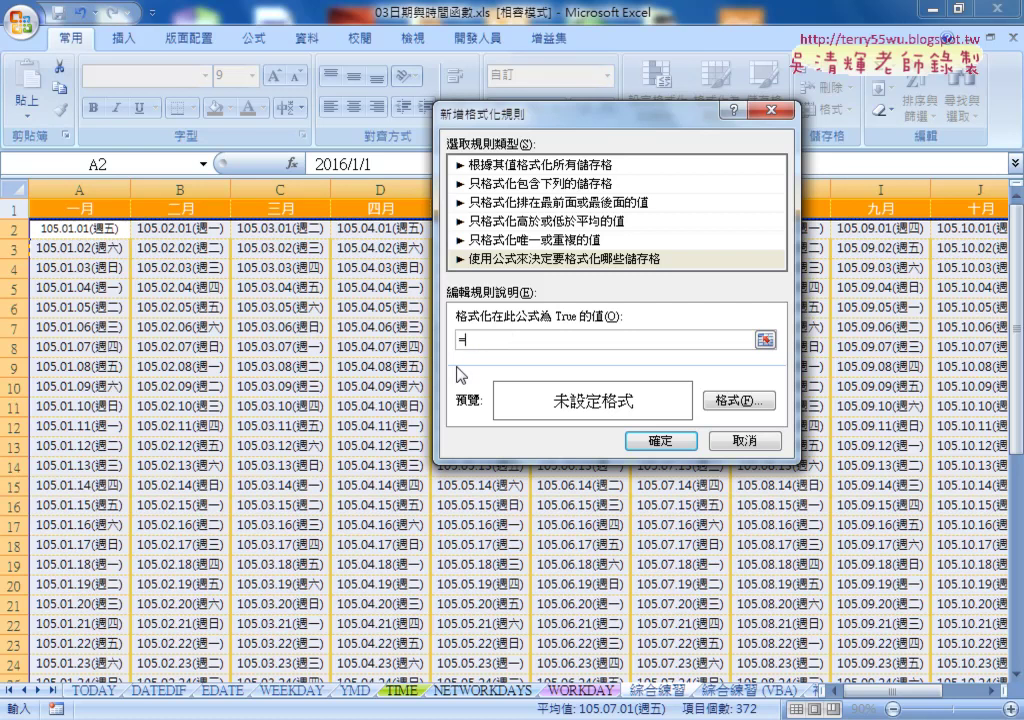
type("we")
type("ekd")
type("ay(")
- Complete the condition as =weekday(A2)=7 for Saturdays and open the Format settings
left_click_drag(465, 340, 533, 340)
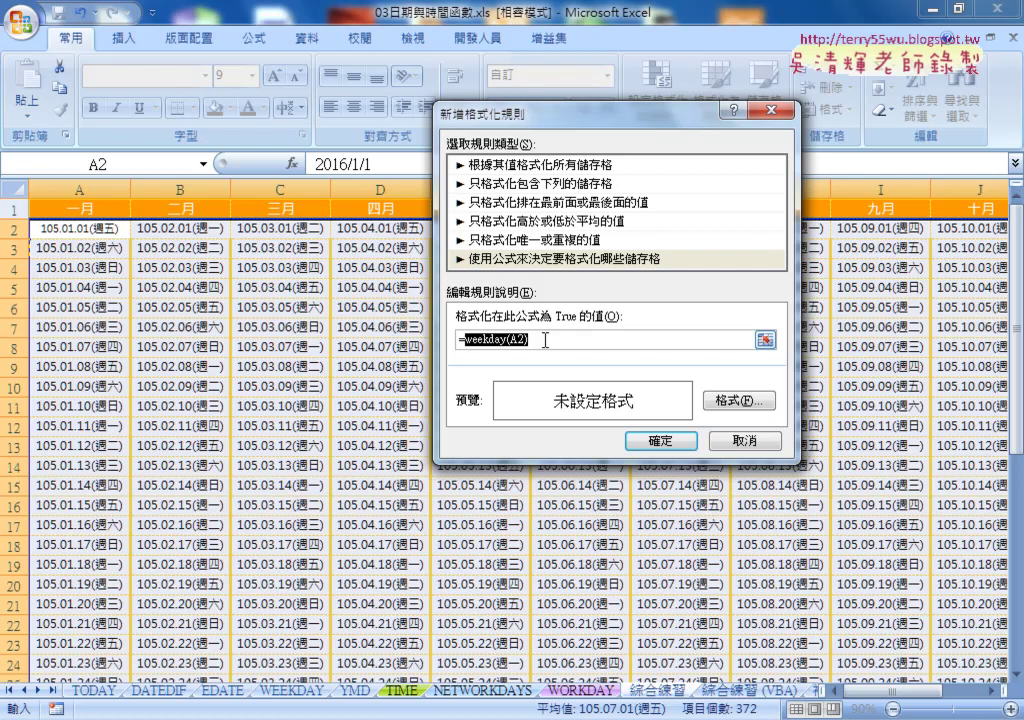
left_click(545, 339)
type("+")
key("Right")
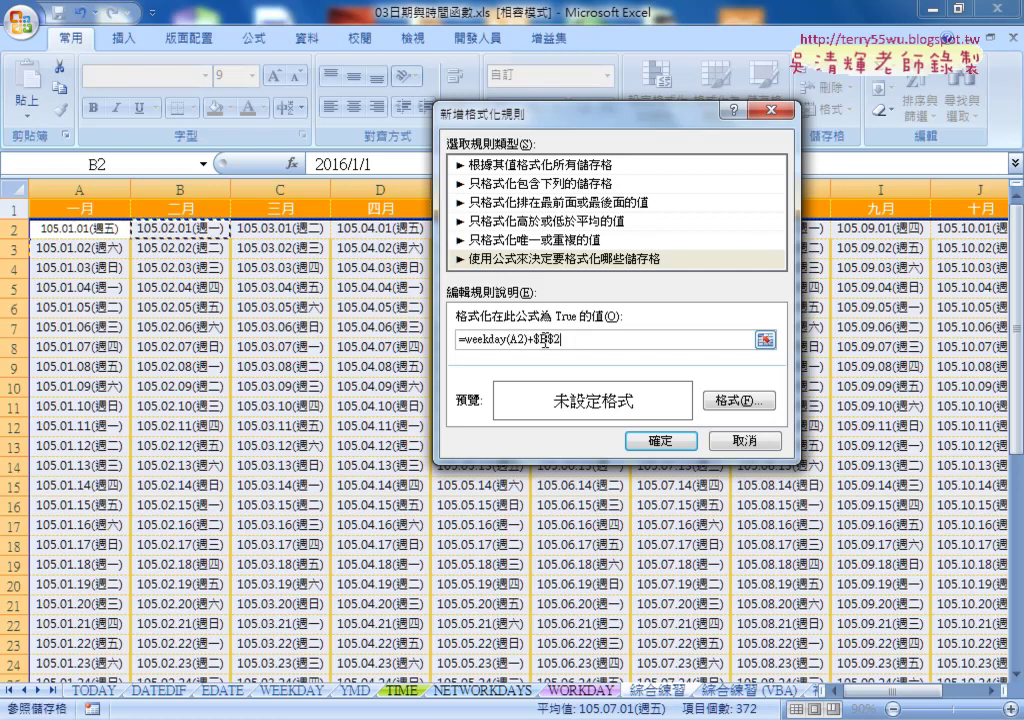
key("BackSpace")
key("BackSpace")
key("BackSpace")
type("=7")
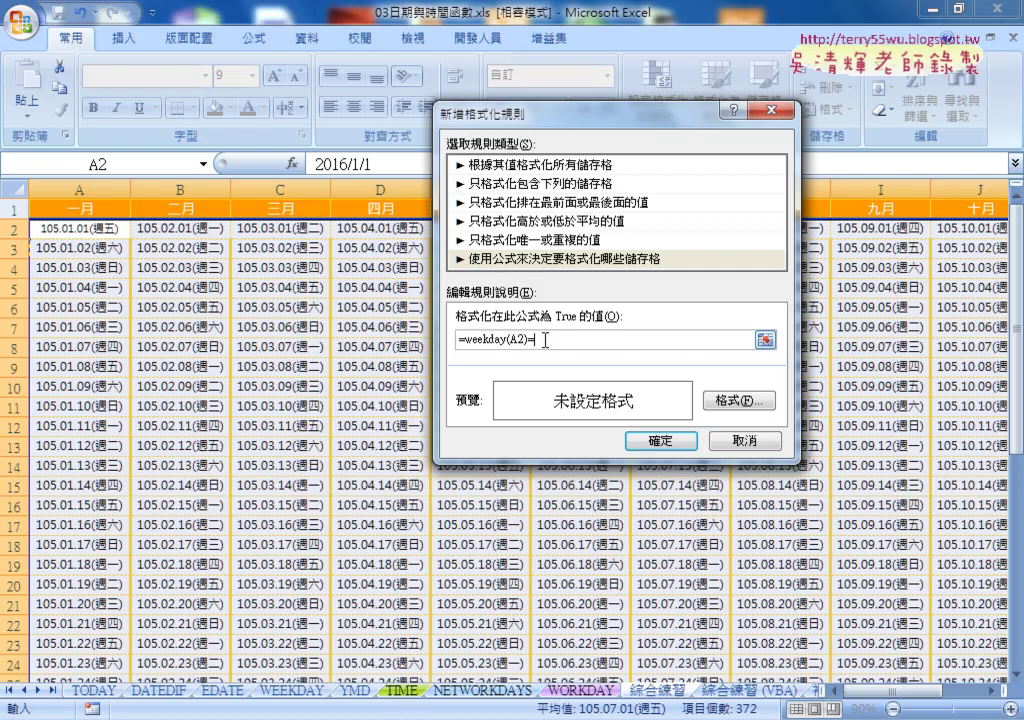
left_click(466, 340)
key("shift+End")
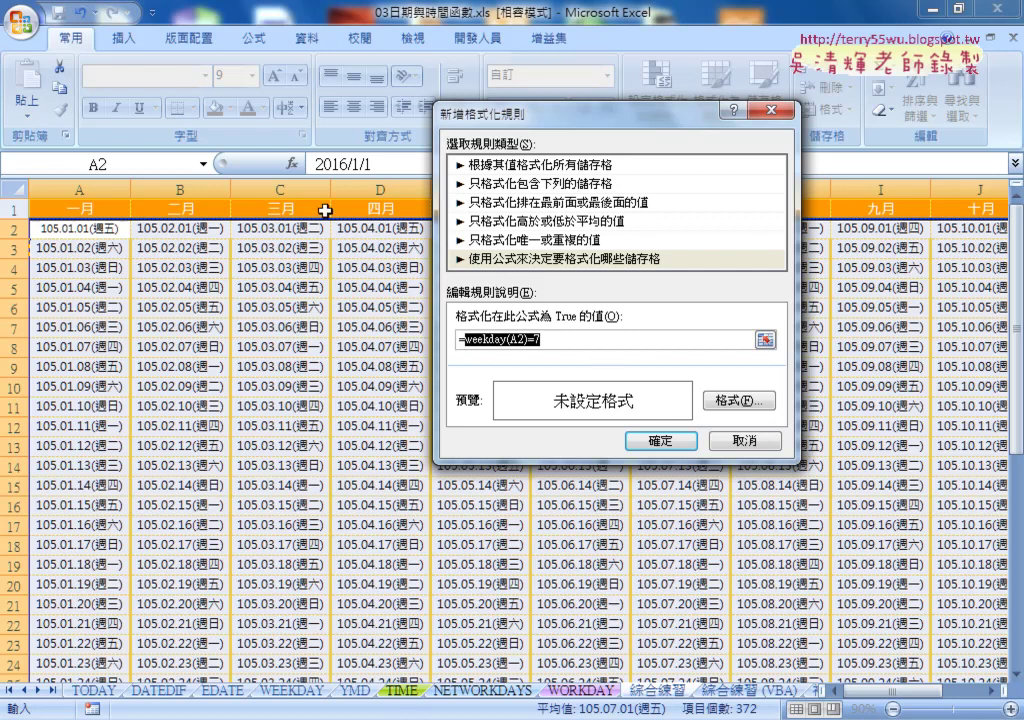
left_click_drag(528, 340, 468, 331)
left_click(532, 340)
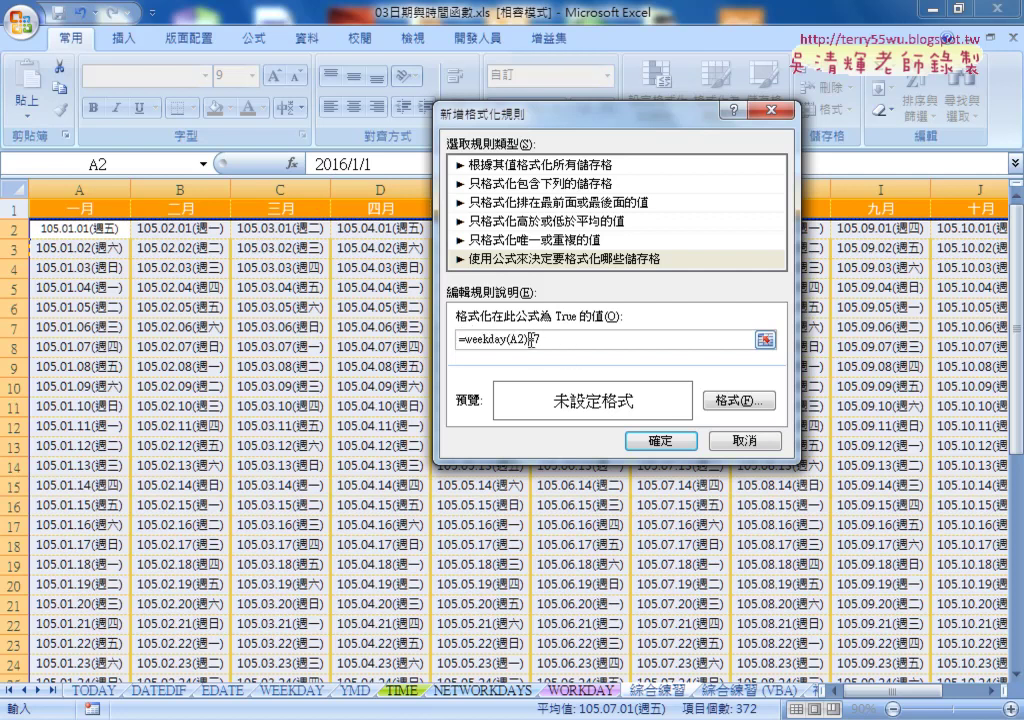
left_click_drag(530, 340, 543, 340)
left_click(541, 340)
left_click_drag(467, 340, 501, 342)
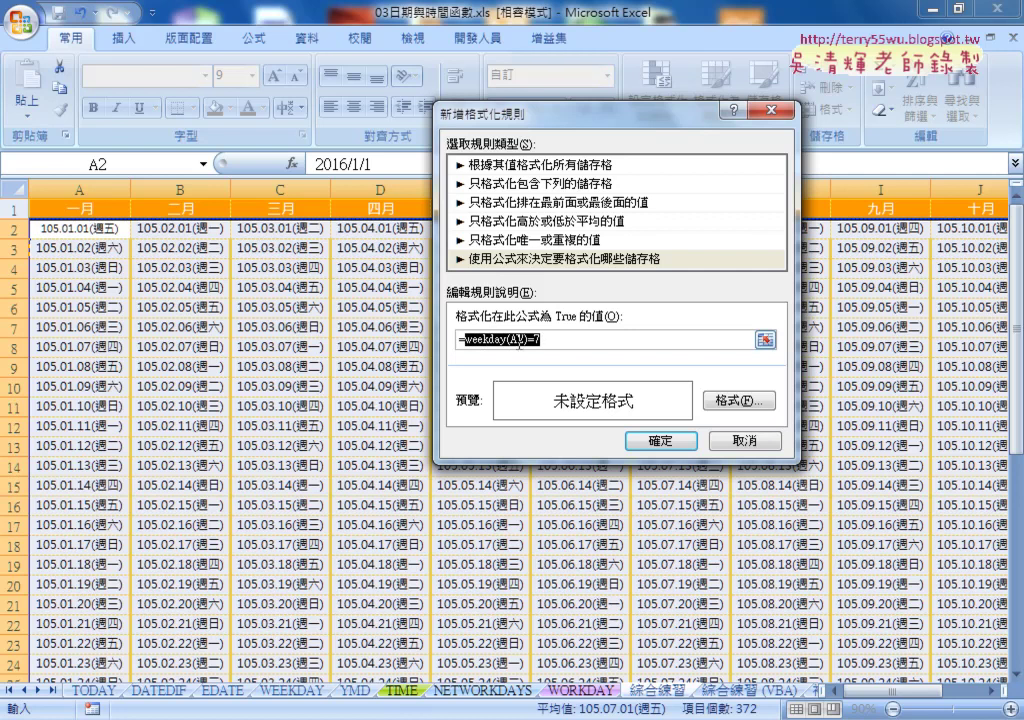
left_click(739, 400)
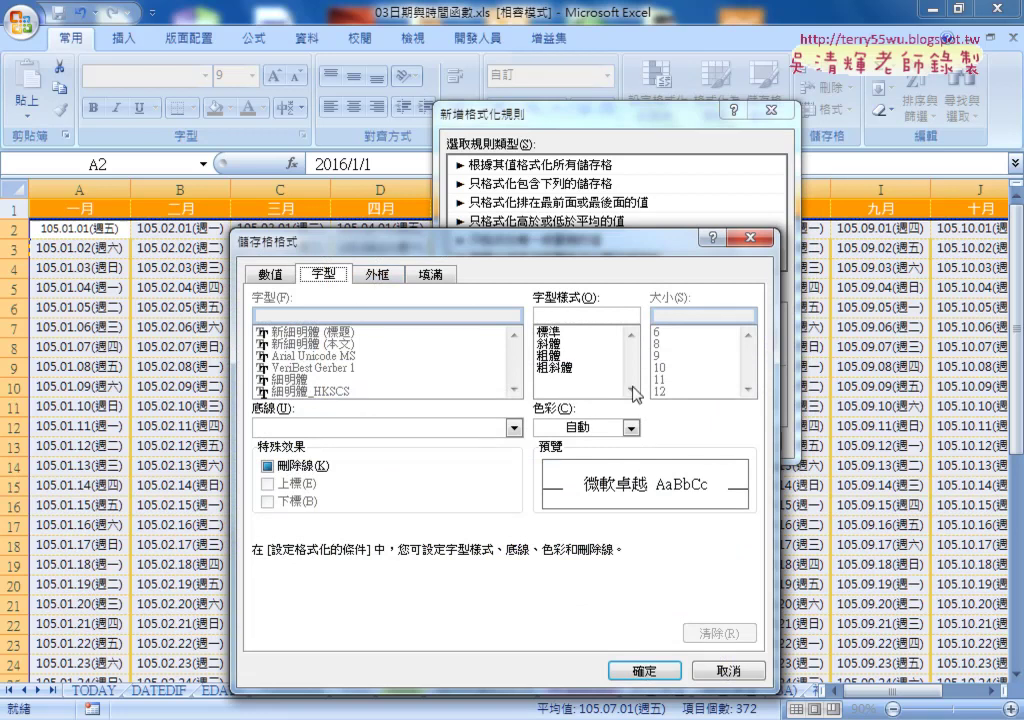
- Give the Saturday rule a dark olive font colour and a light green fill
left_click(585, 427)
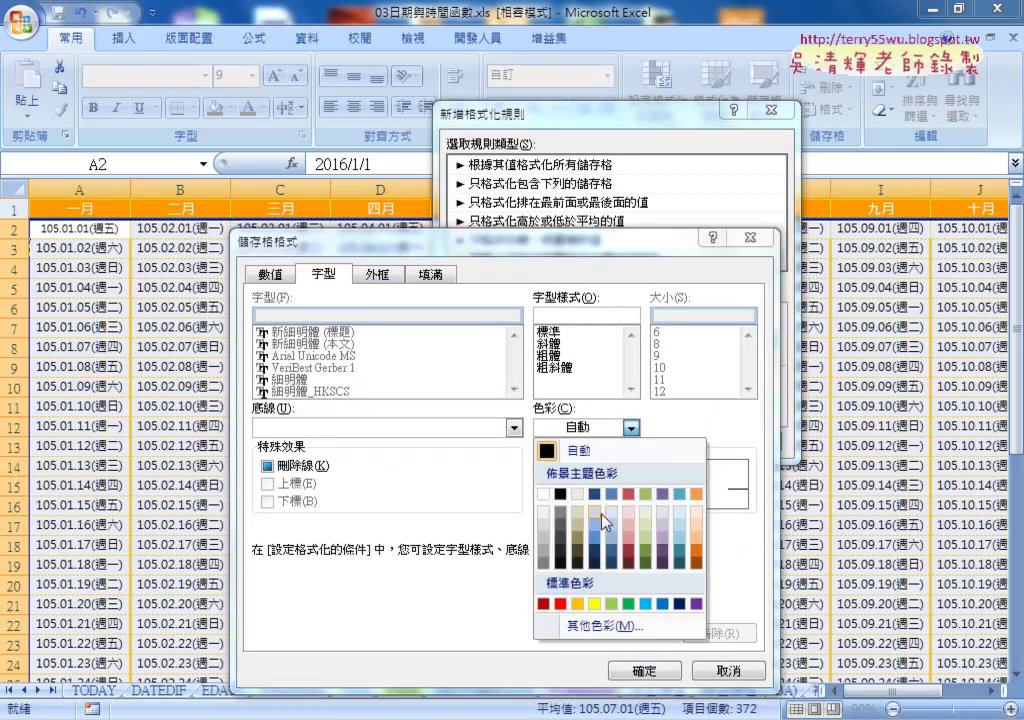
left_click(648, 563)
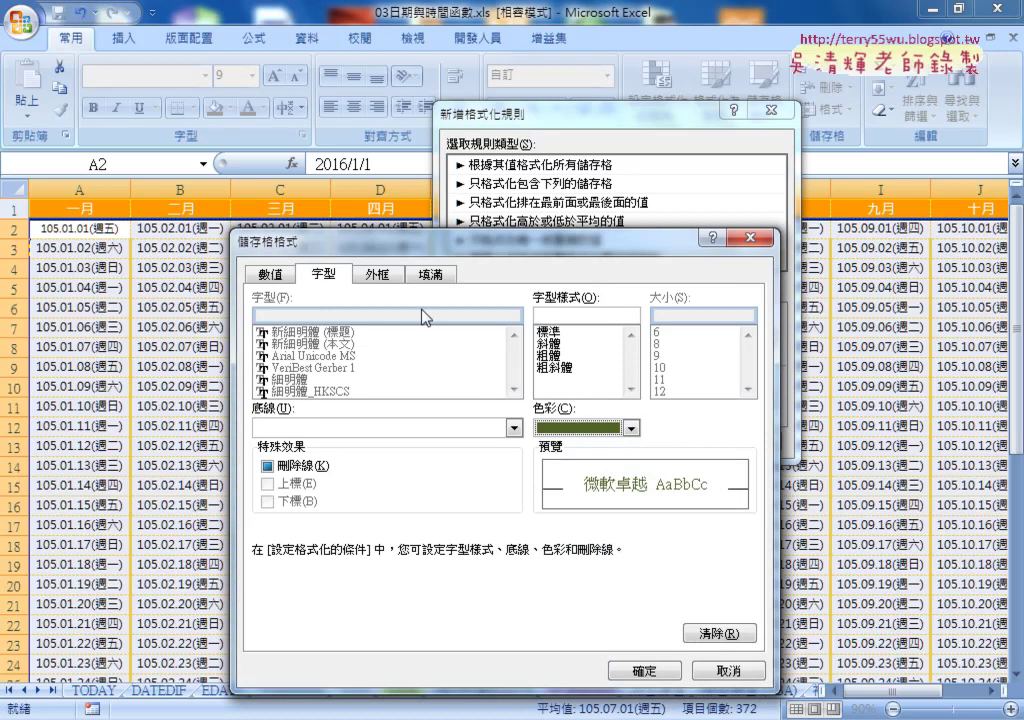
left_click(430, 275)
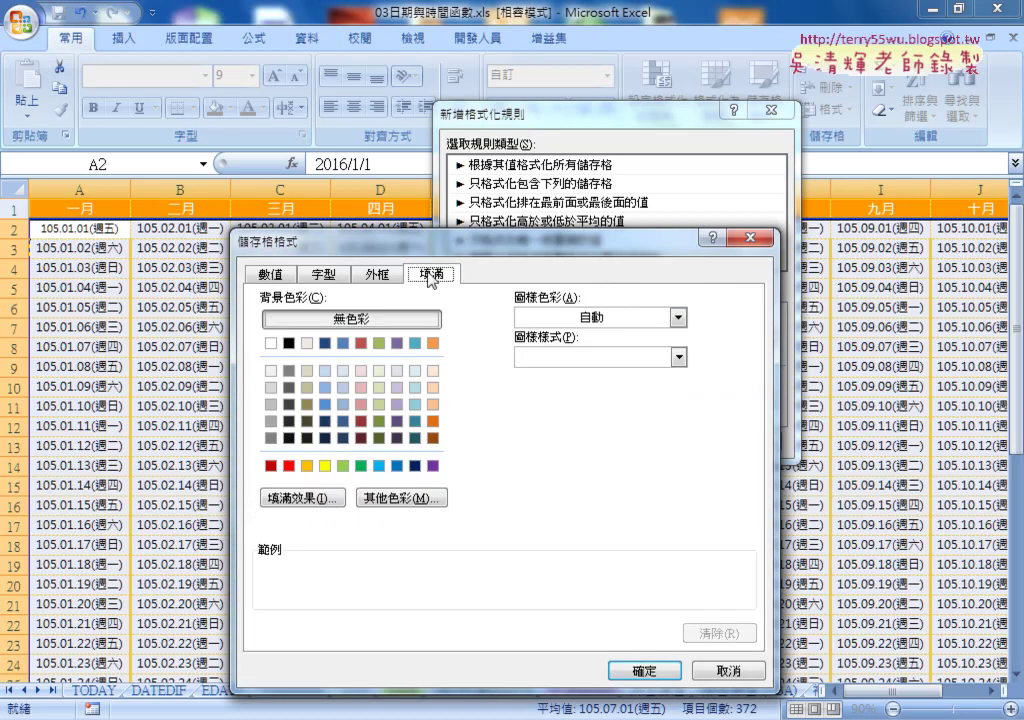
left_click(379, 370)
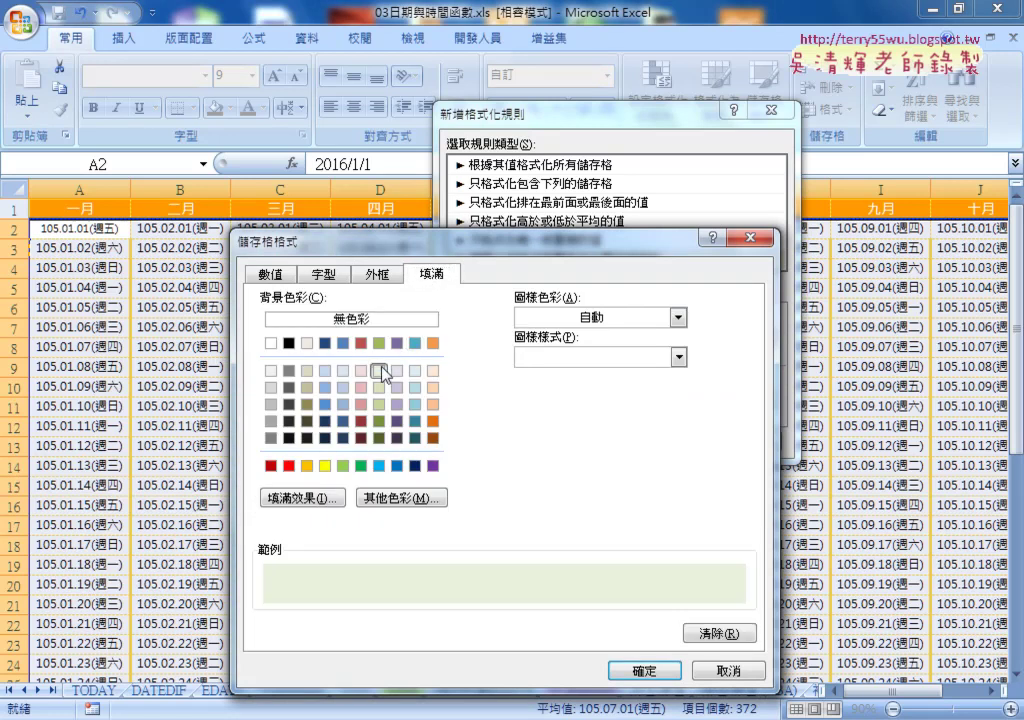
left_click(656, 670)
- Copy the formula =weekday(A2)=7 and apply the Saturday rule to the grid
left_click_drag(570, 339, 457, 339)
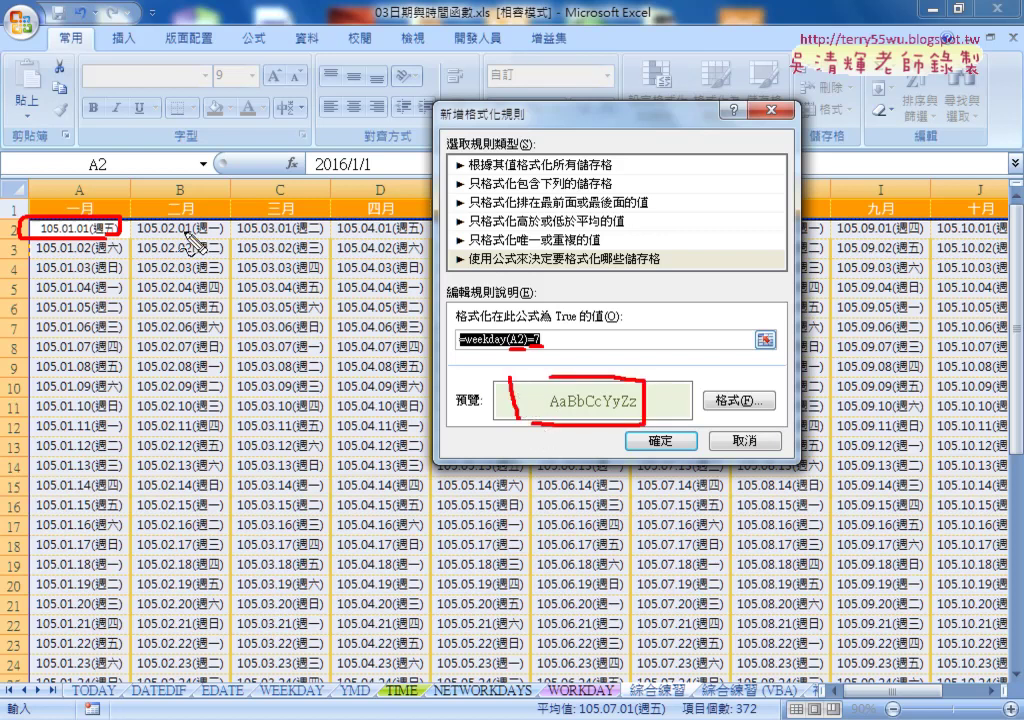
mouse_move(138, 232)
left_mouse_down()
mouse_move(230, 232)
mouse_move(333, 212)
left_mouse_up()
left_click_drag(265, 302, 595, 545)
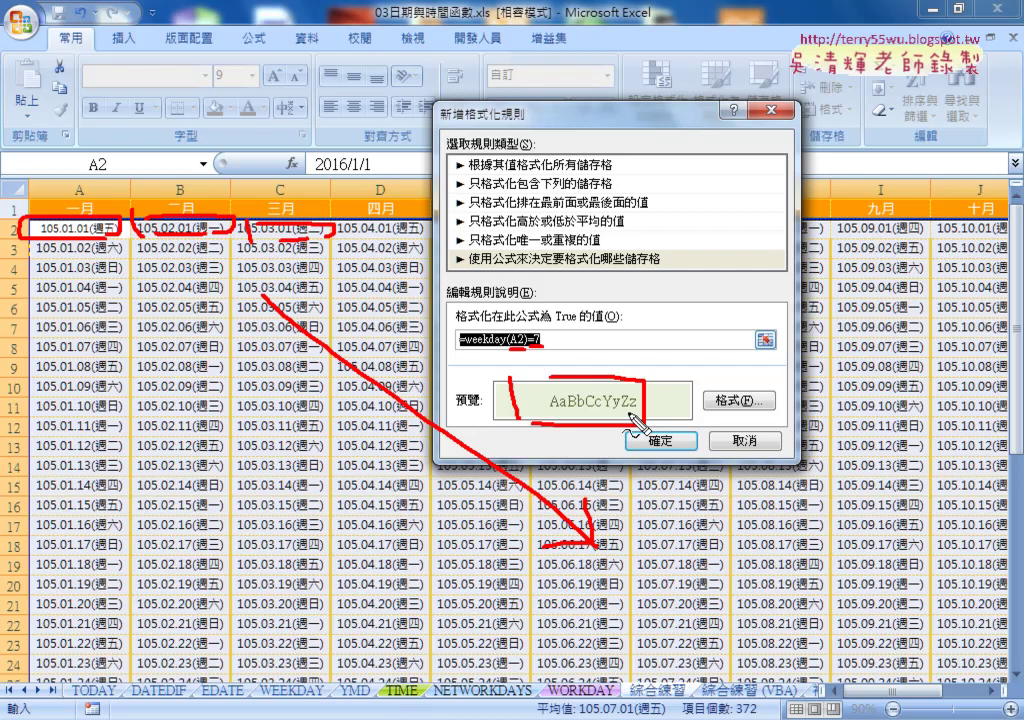
key("Escape")
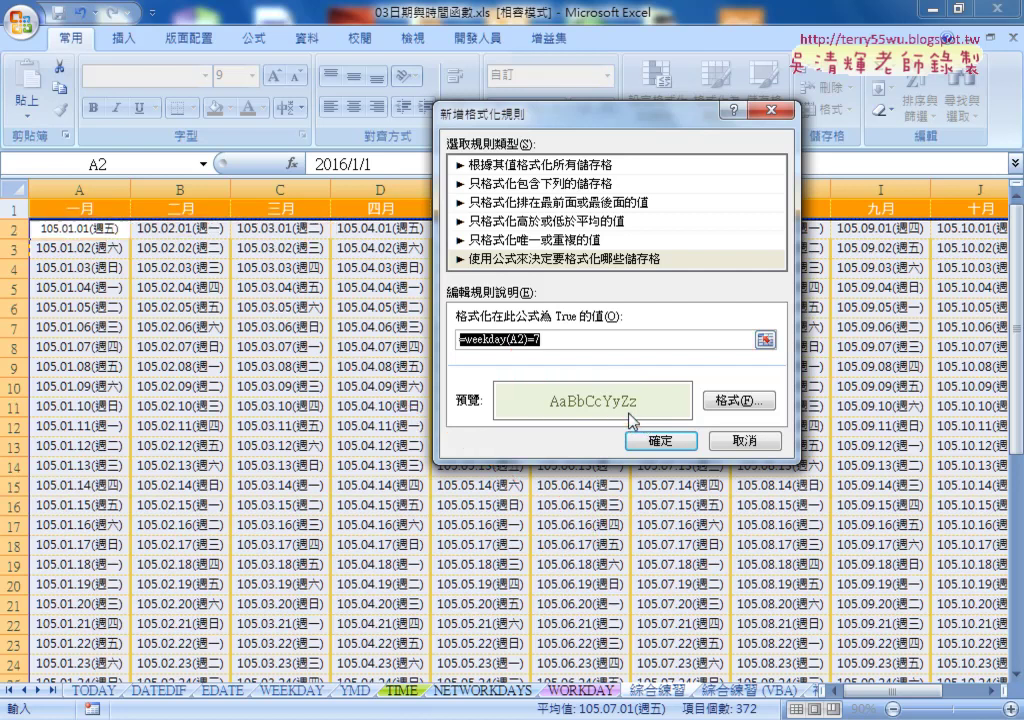
right_click(515, 345)
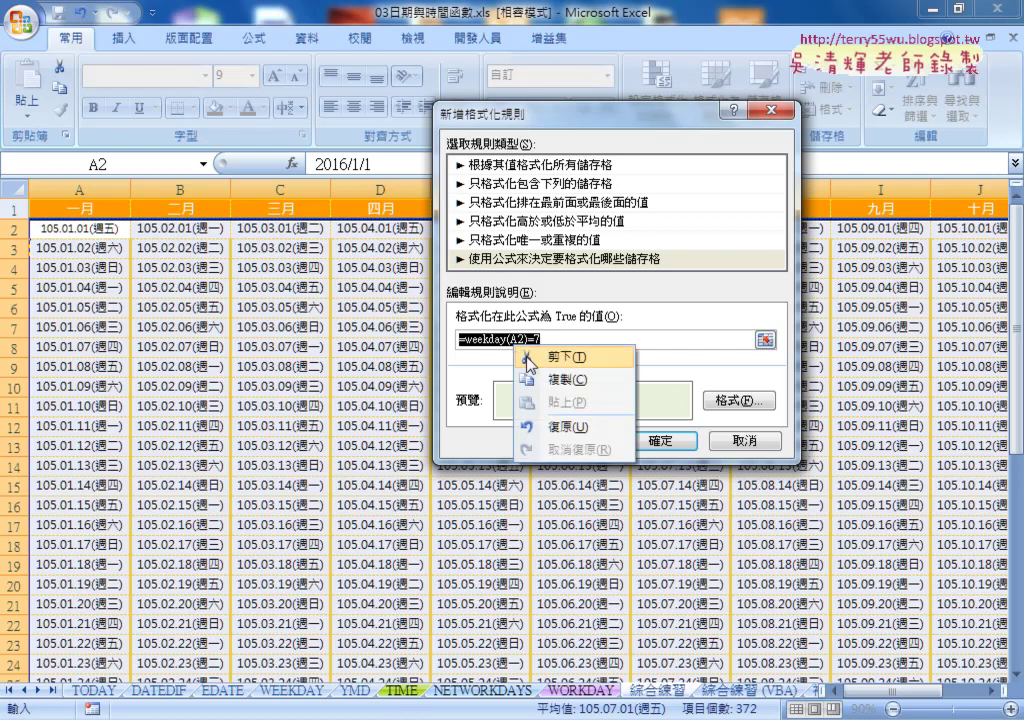
left_click(545, 378)
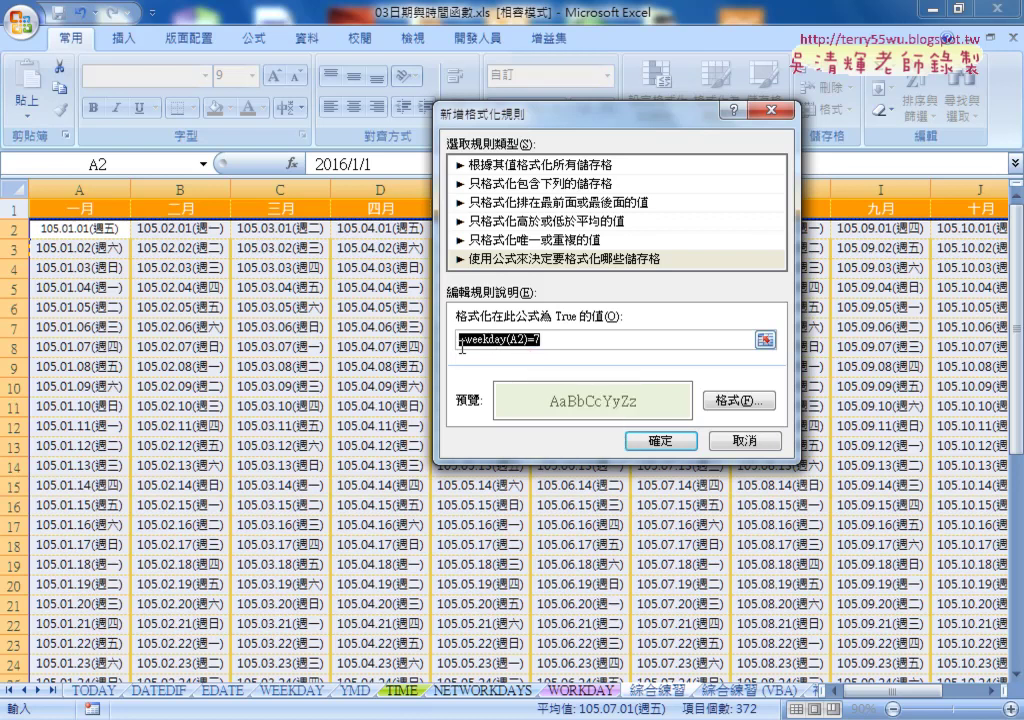
left_click(662, 440)
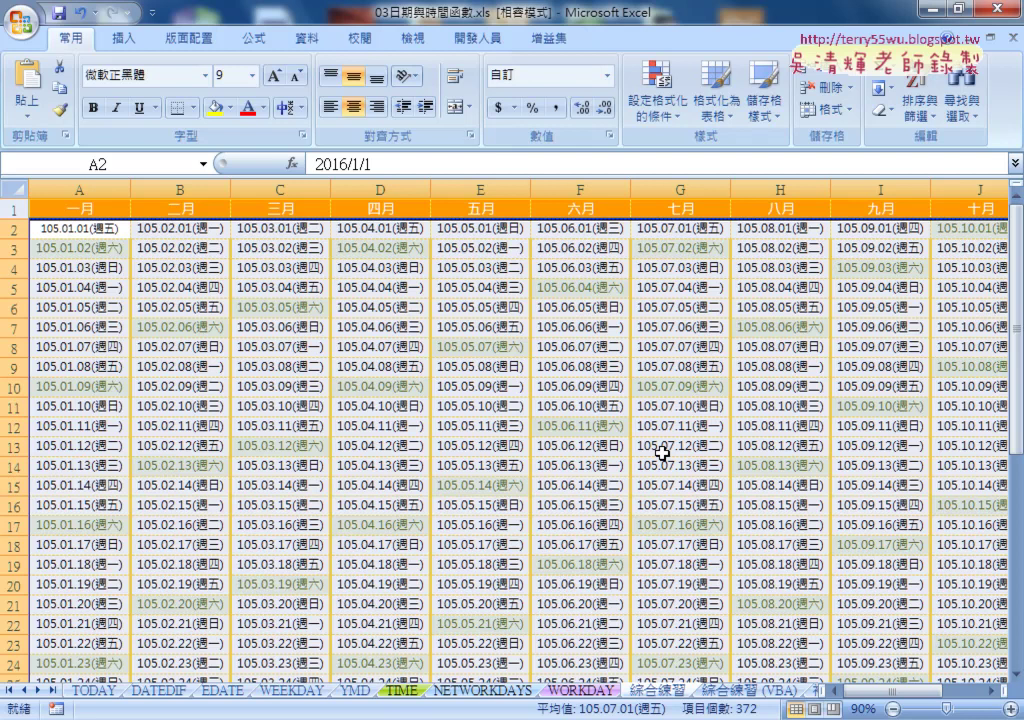
- Create a second formula rule by pasting the Saturday formula and changing it to =weekday(A2)=1
left_click(657, 95)
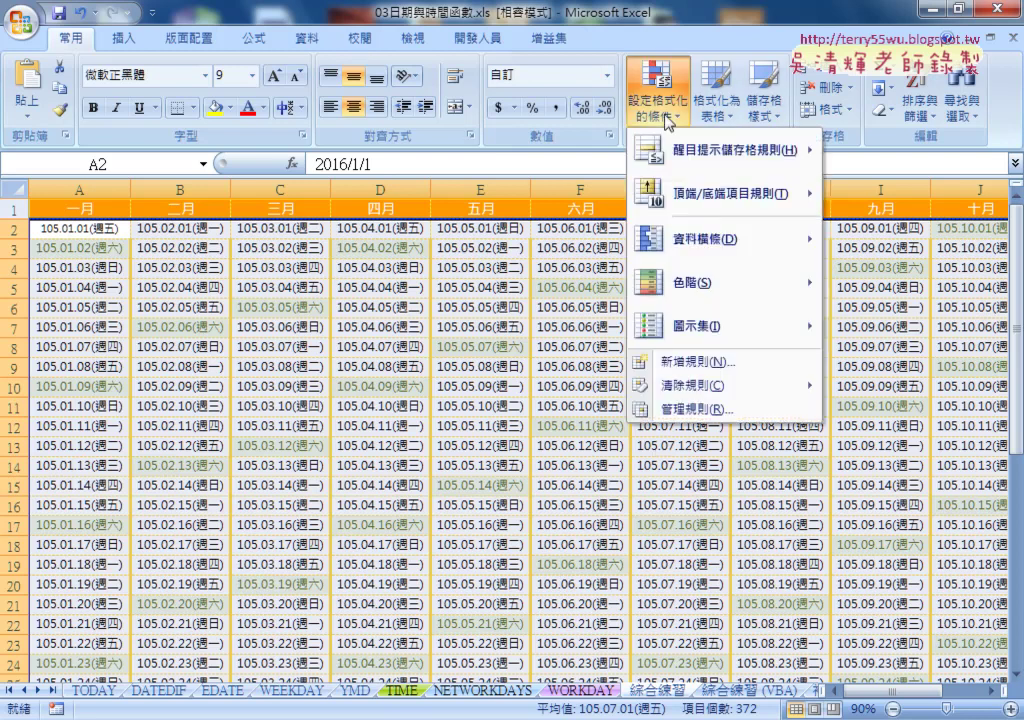
left_click(697, 364)
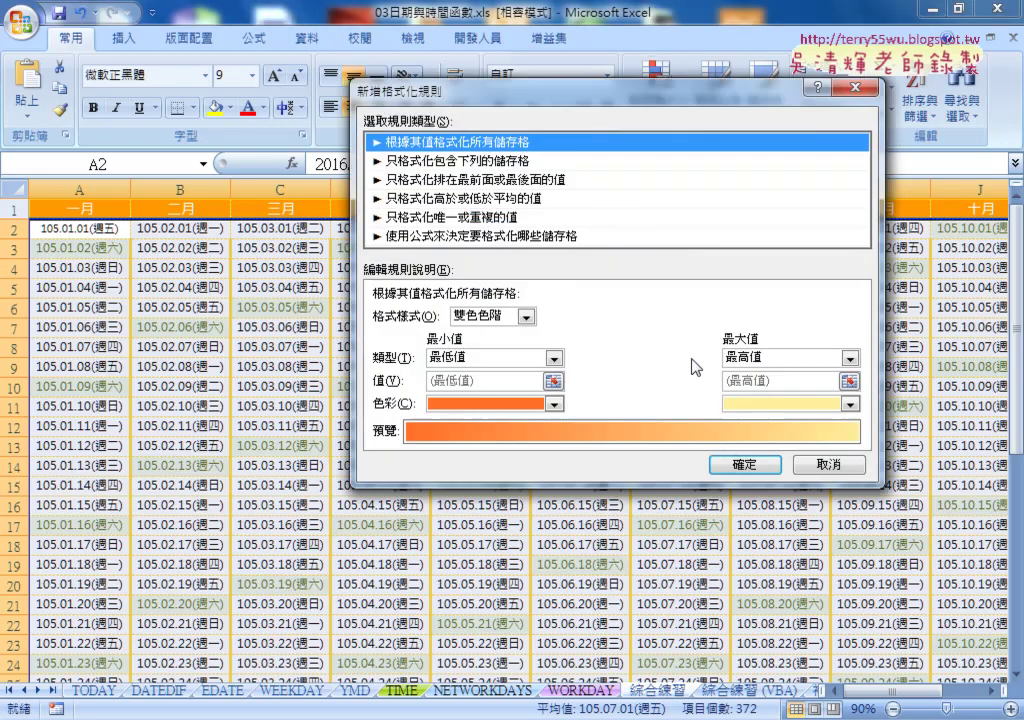
left_click(501, 238)
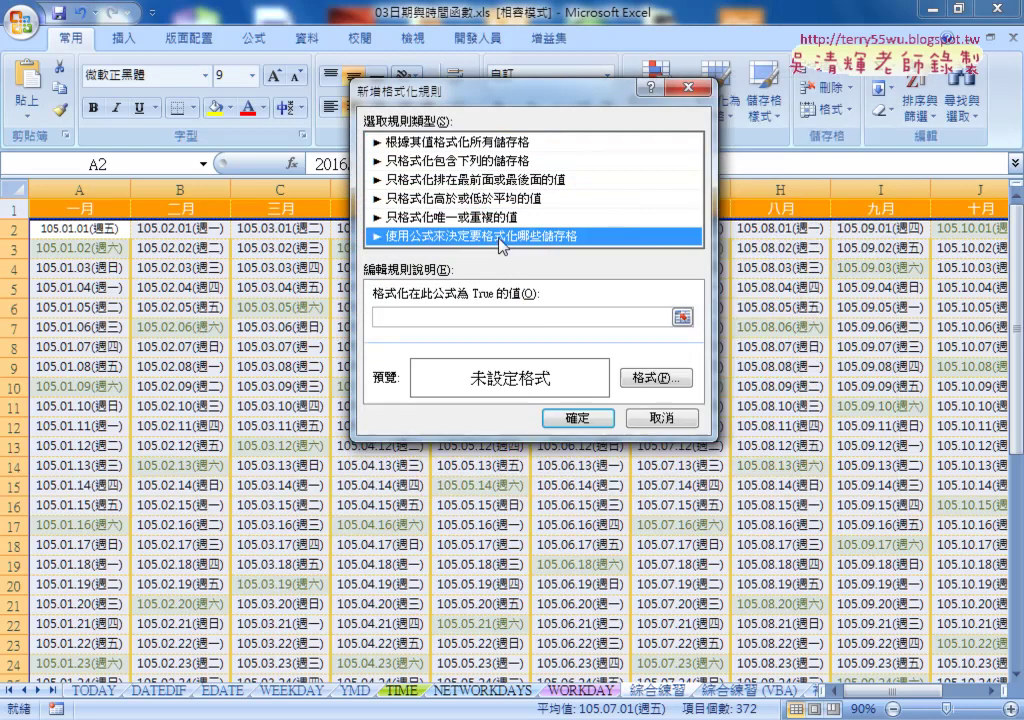
left_click(483, 317)
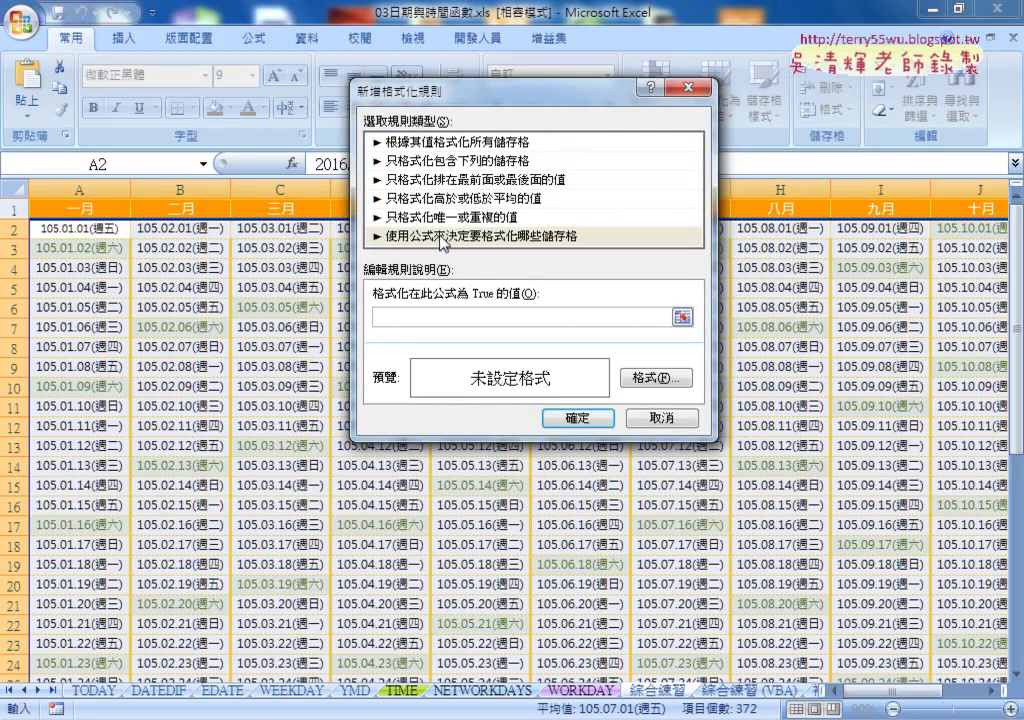
right_click(455, 318)
left_click(470, 377)
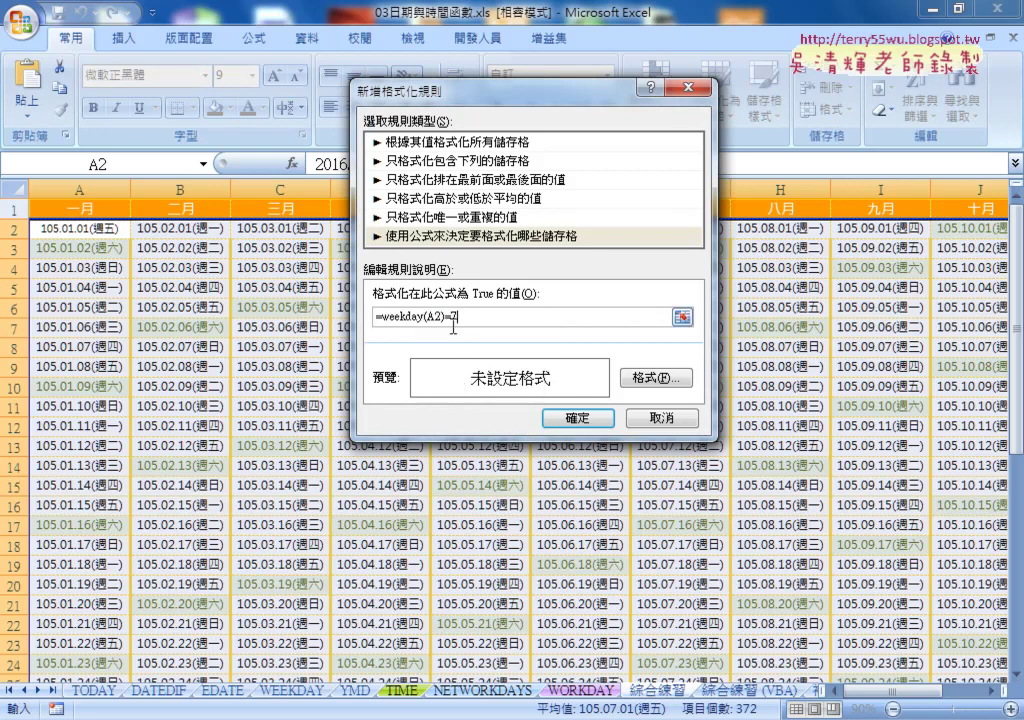
left_click_drag(451, 318, 474, 315)
type("1")
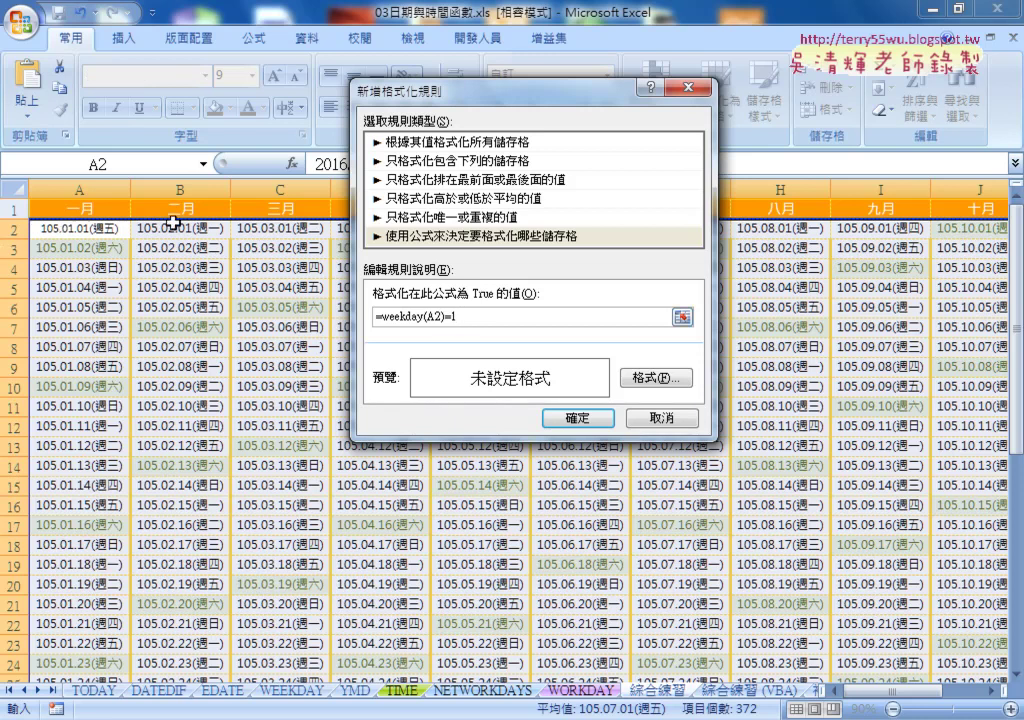
- Format Sundays with a yellow fill and red font, then apply the rule
left_click(652, 378)
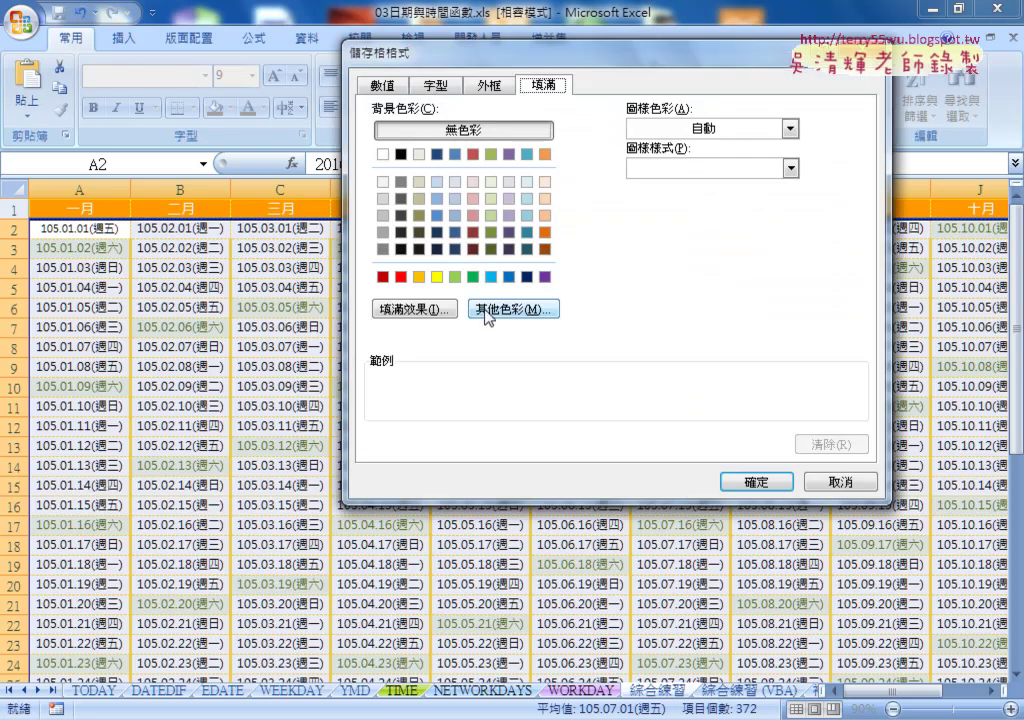
left_click(437, 277)
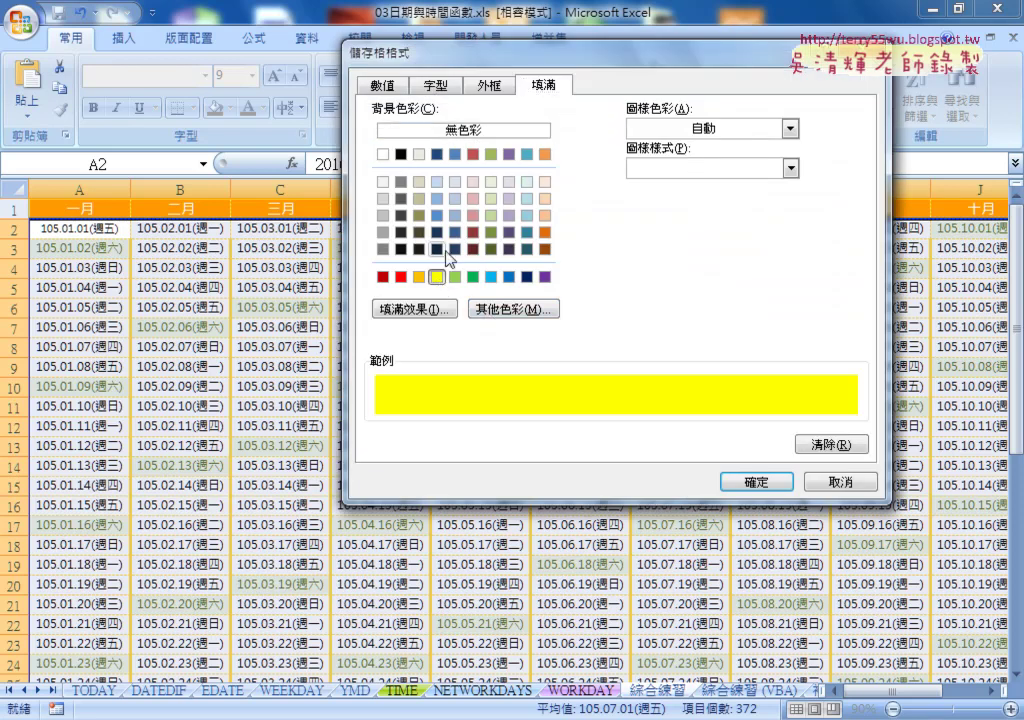
left_click(436, 86)
left_click(742, 239)
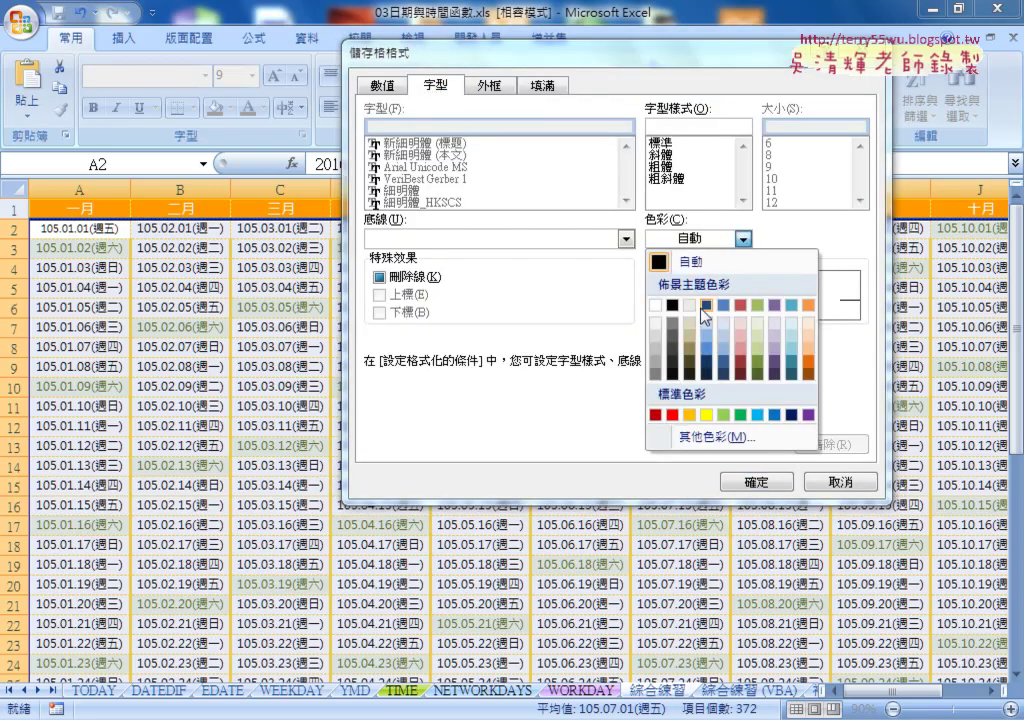
left_click(655, 414)
left_click(773, 482)
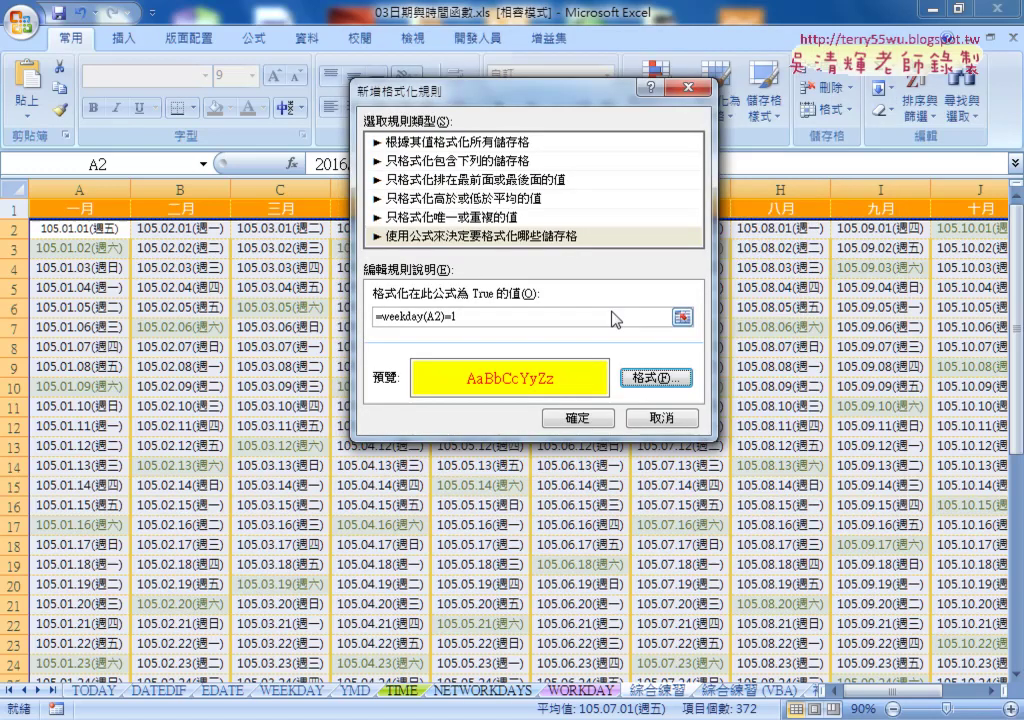
left_click_drag(614, 318, 303, 297)
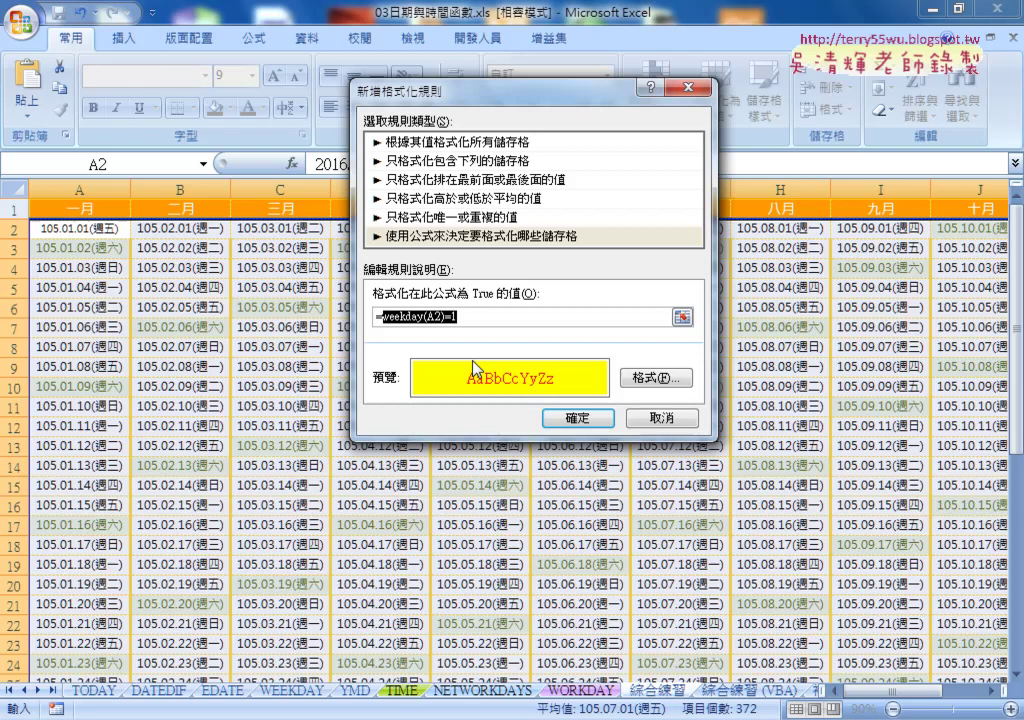
left_click(562, 417)
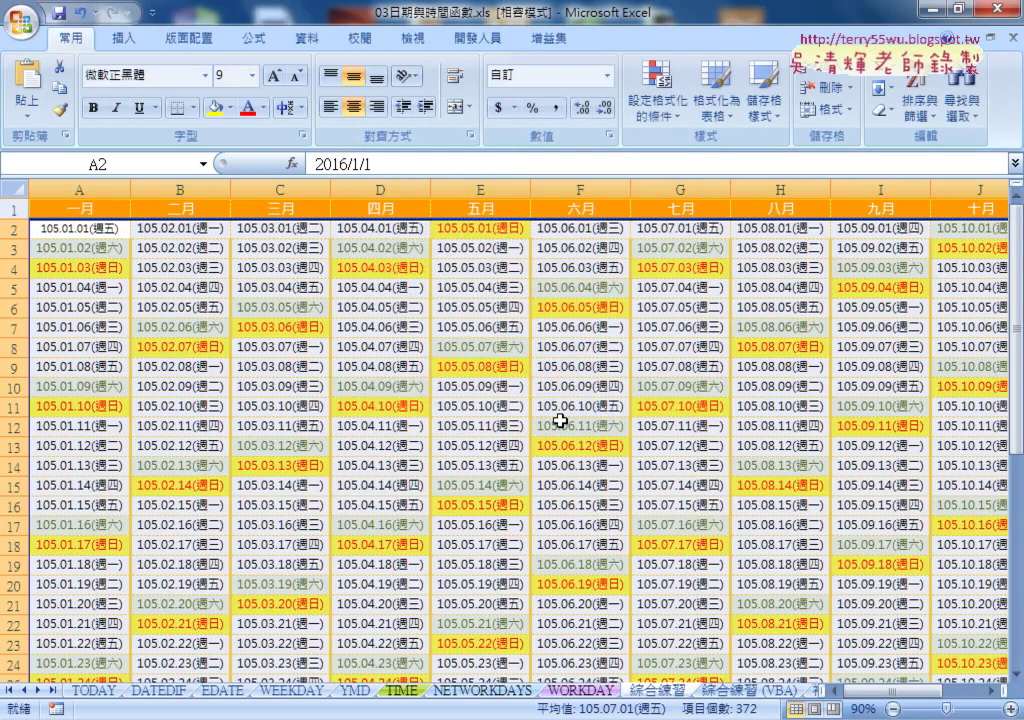
- Reset cell A4's font colour to Automatic, then open Conditional Formatting to clear rules
left_click(591, 536)
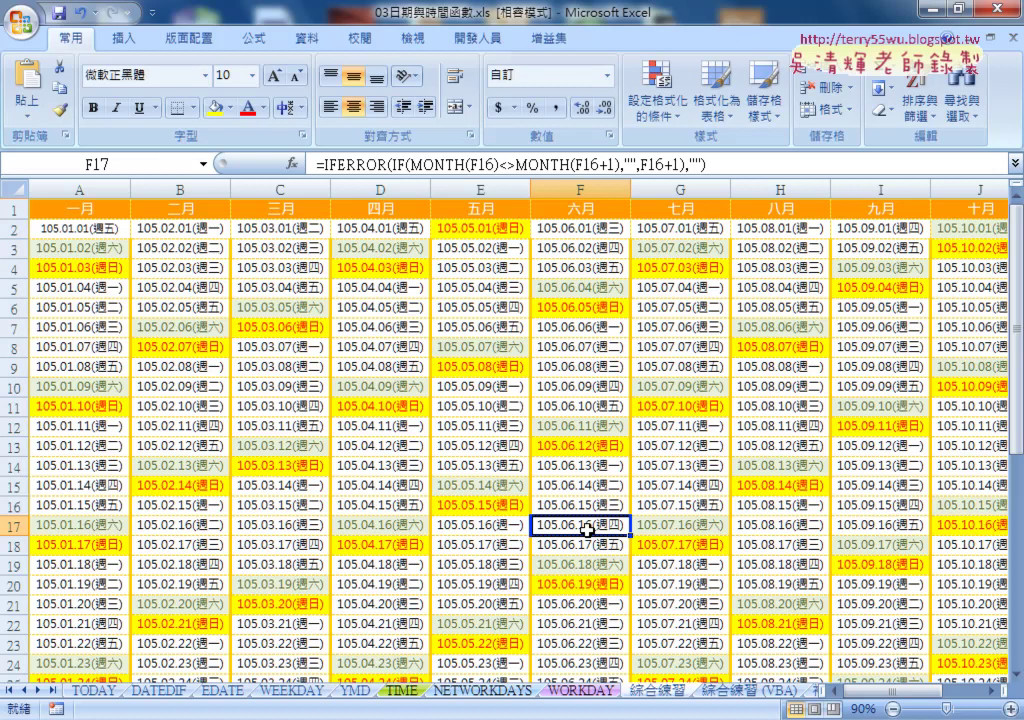
left_click(110, 268)
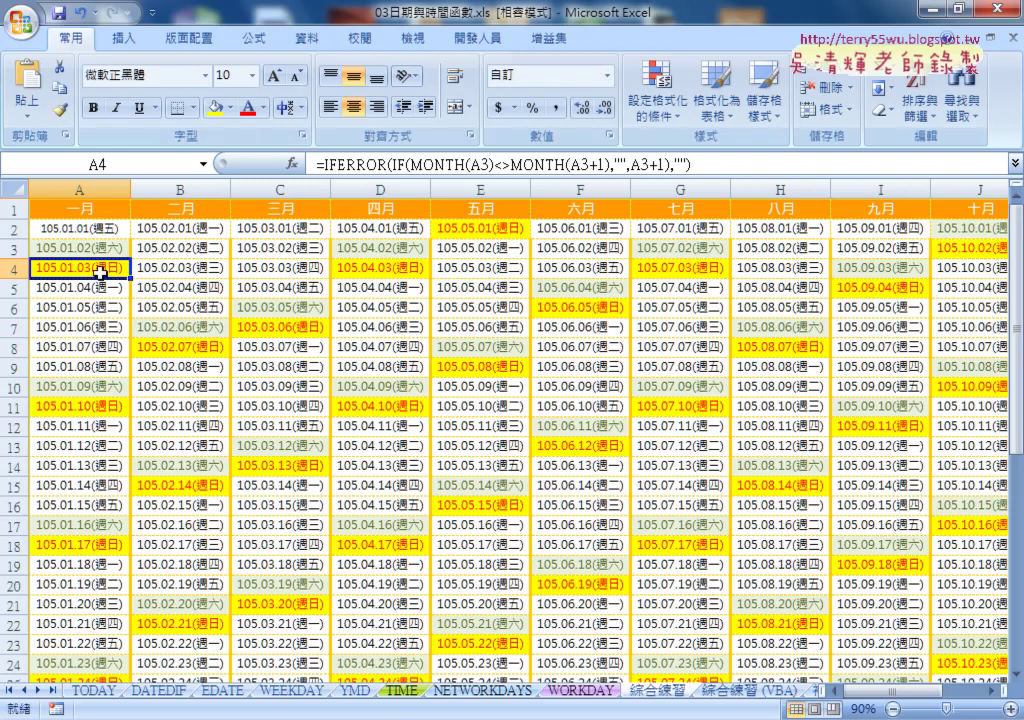
left_click(263, 107)
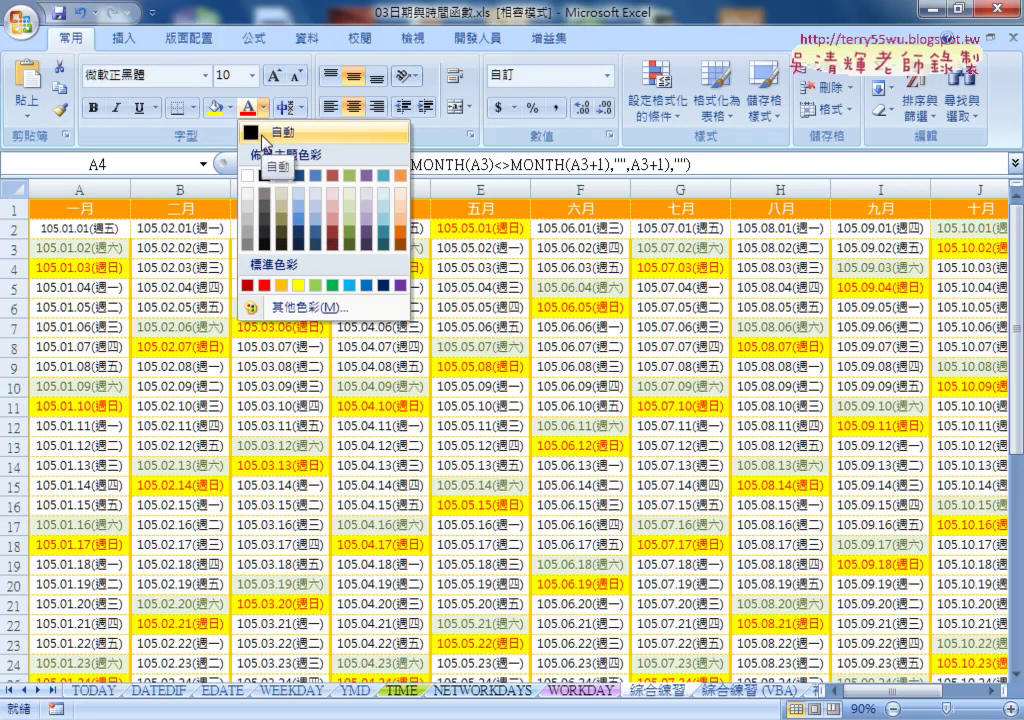
left_click(263, 138)
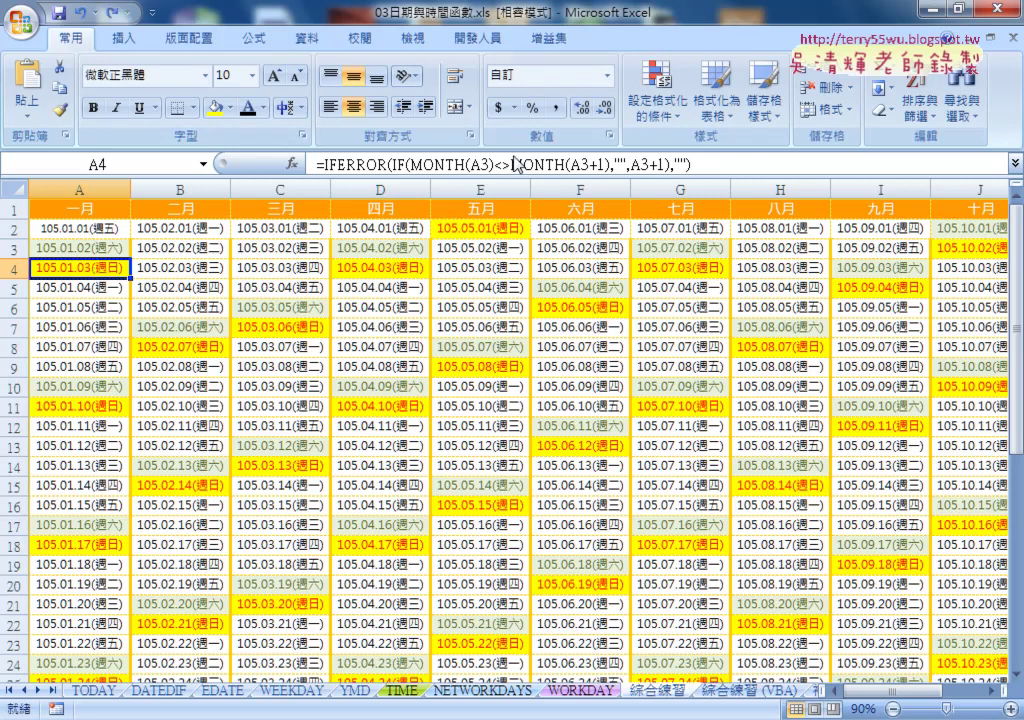
left_click(657, 100)
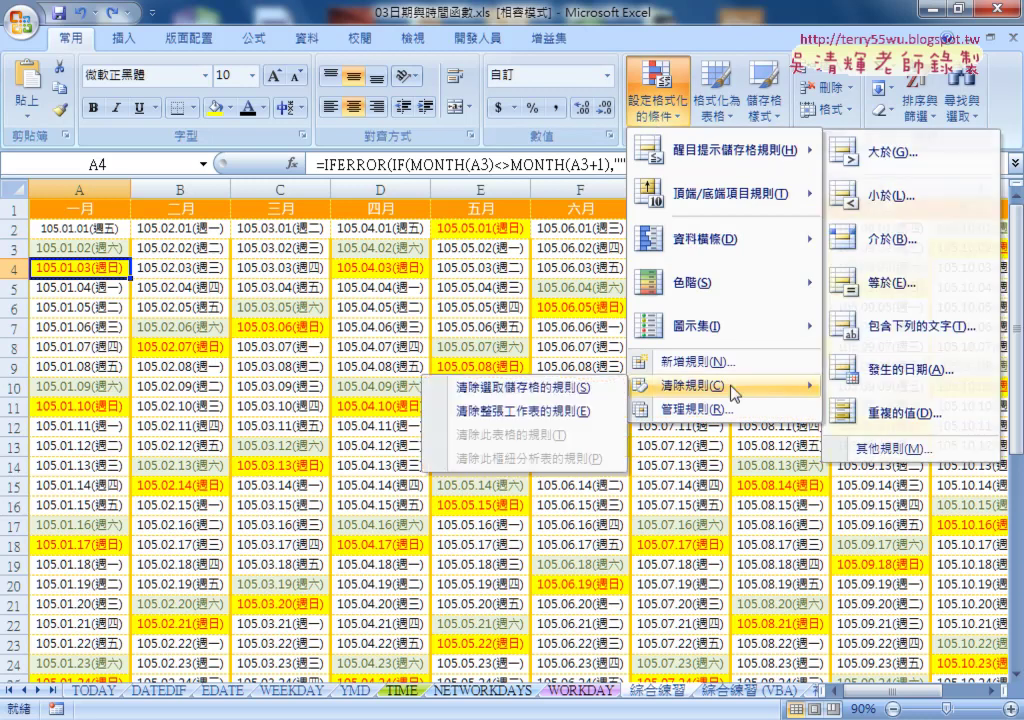
mouse_move(700, 385)
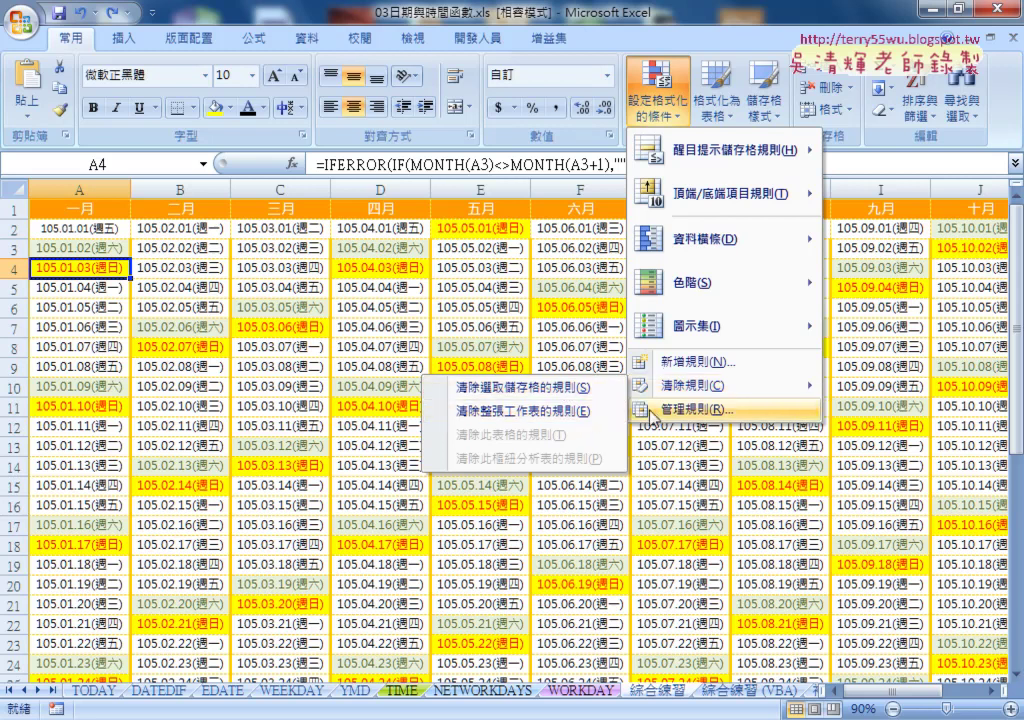
- Clear all conditional formatting rules from the entire sheet, removing the weekend colours
left_click(570, 414)
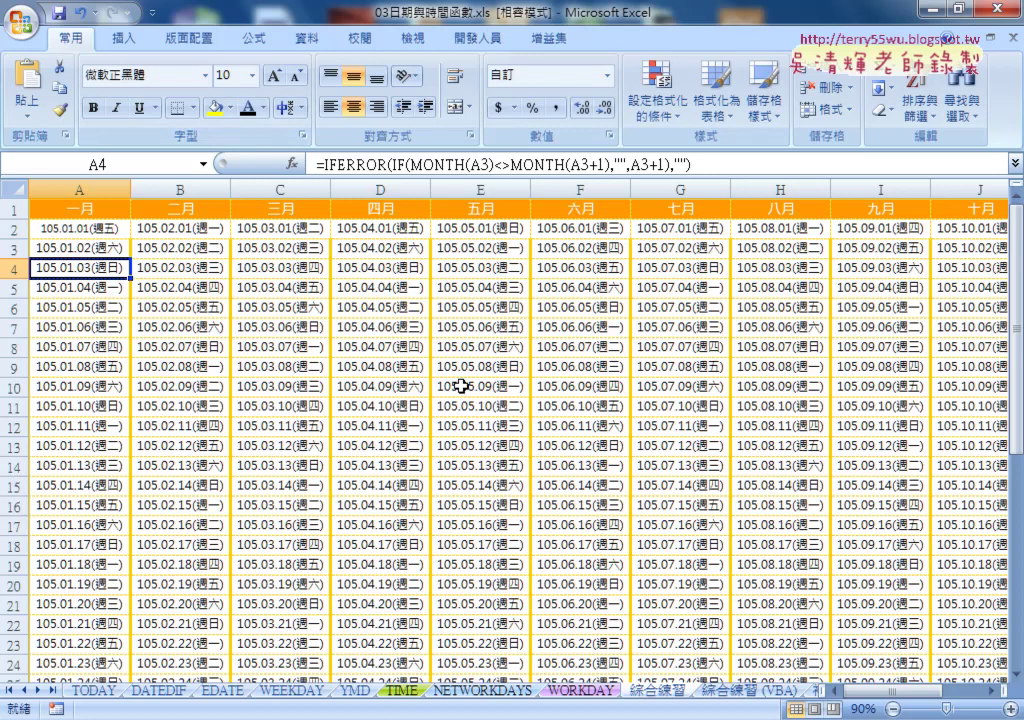
left_click(657, 100)
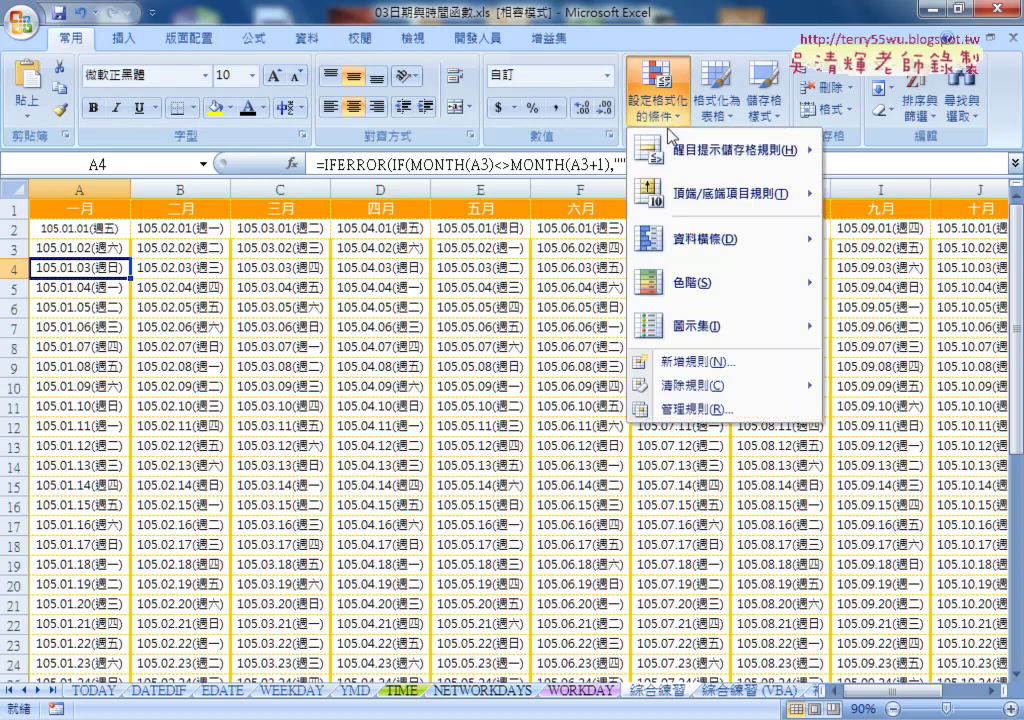
- Start a new rule of type 'Use a formula to determine which cells to format'
left_click(705, 369)
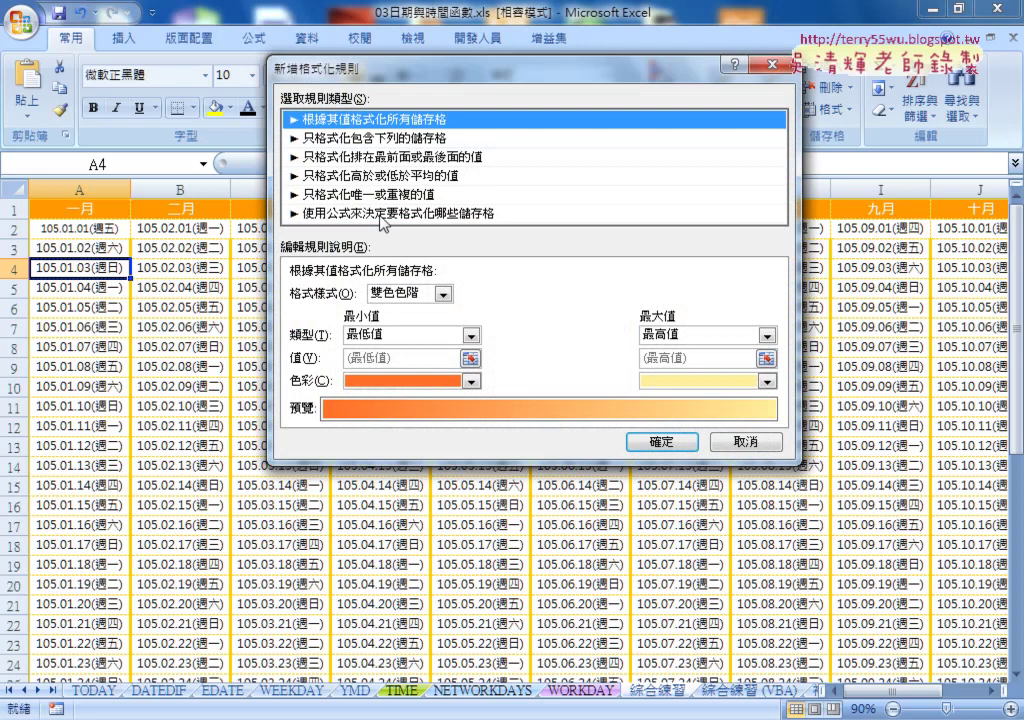
left_click(330, 213)
left_click(357, 293)
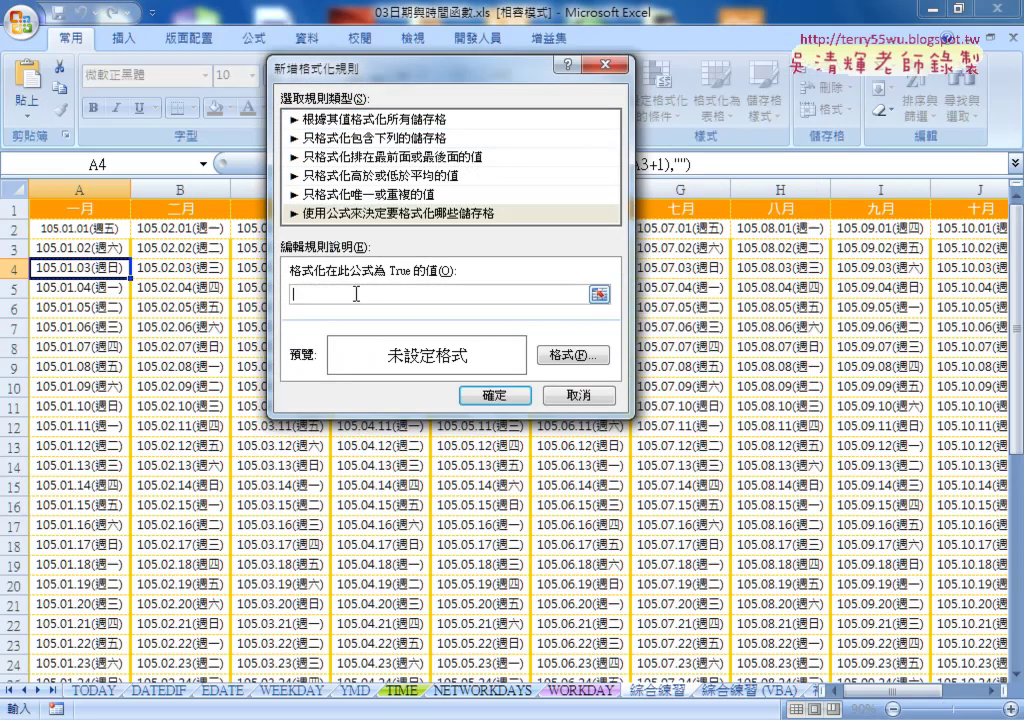